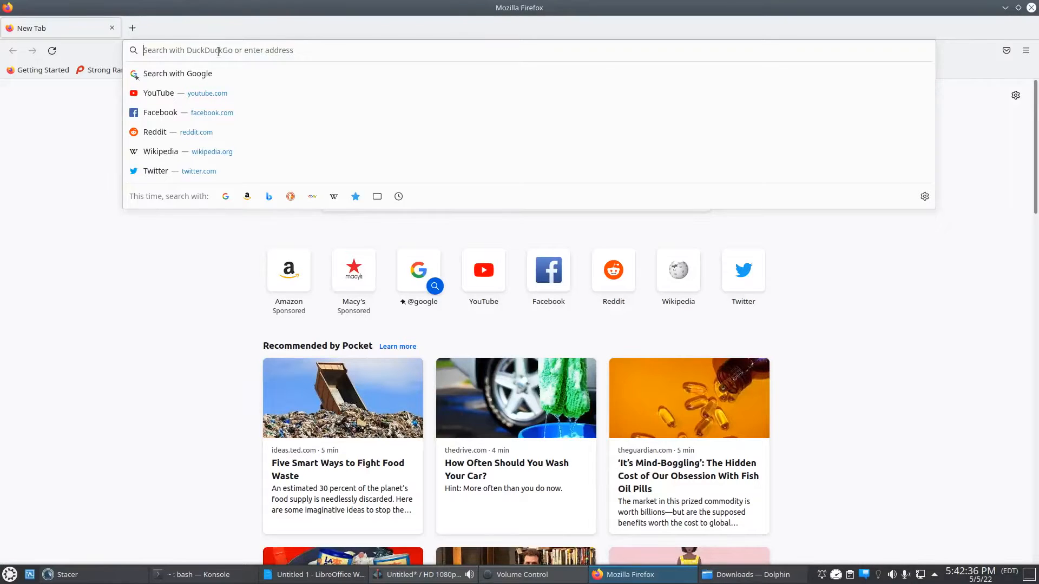
# - Search the web for "windows 11 iso download" and open Microsoft's Download Windows 11 page from the results
pyautogui.write('windo')
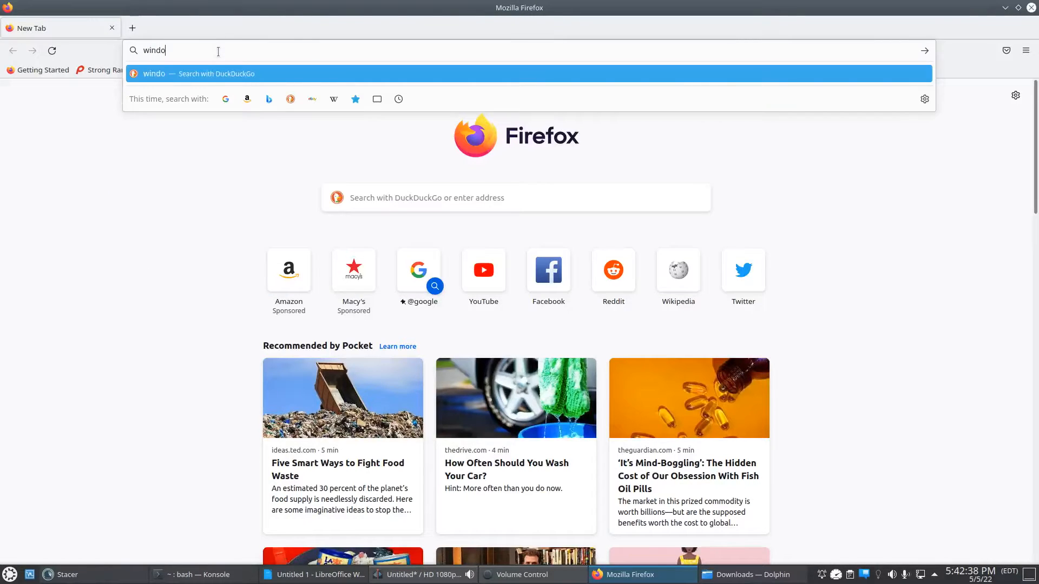
pyautogui.write('ws 11 iso download')
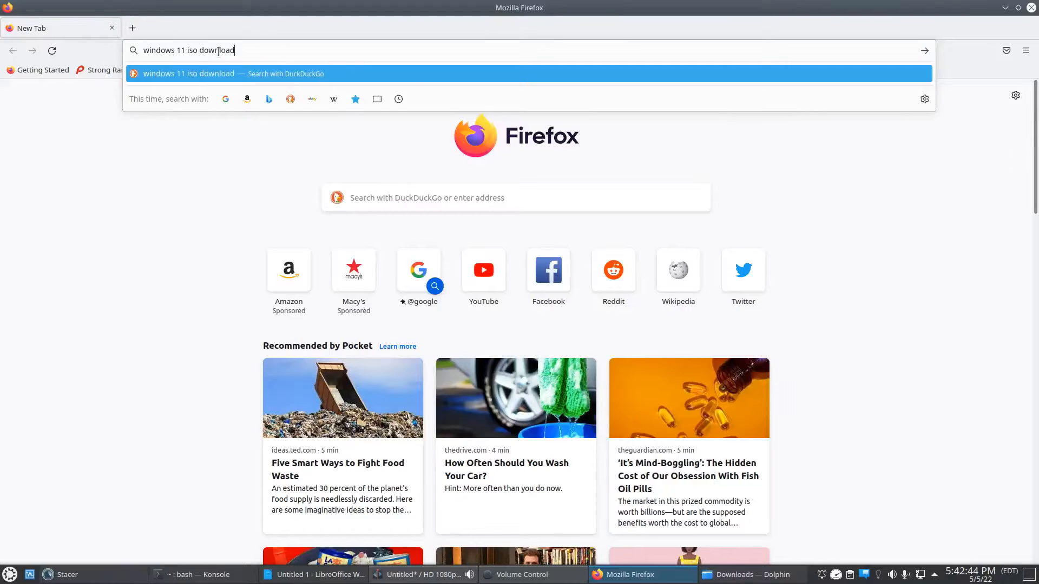
pyautogui.press('Return')
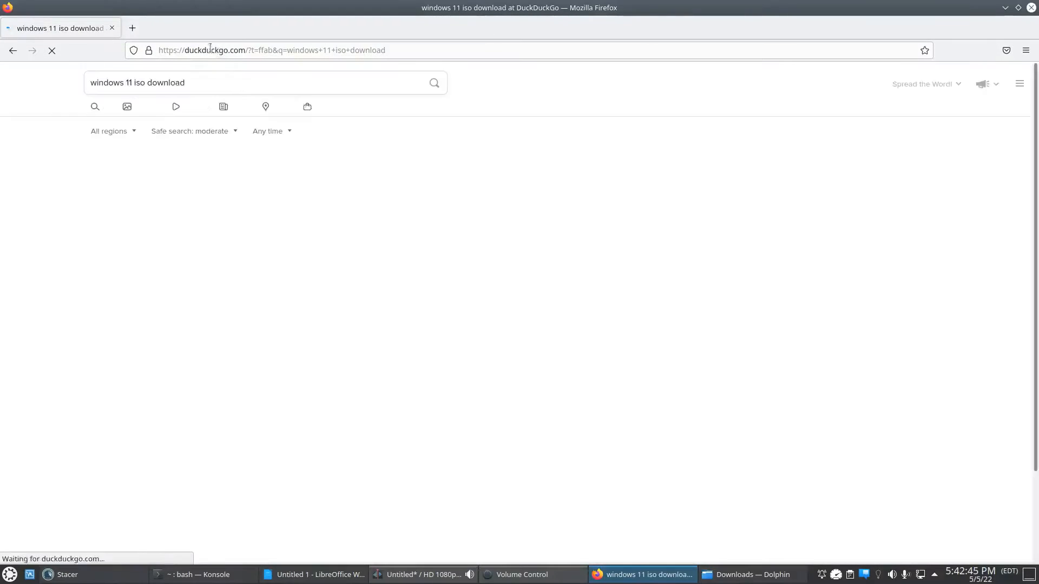
pyautogui.scroll(-2, 273, 200)
pyautogui.scroll(2, 273, 197)
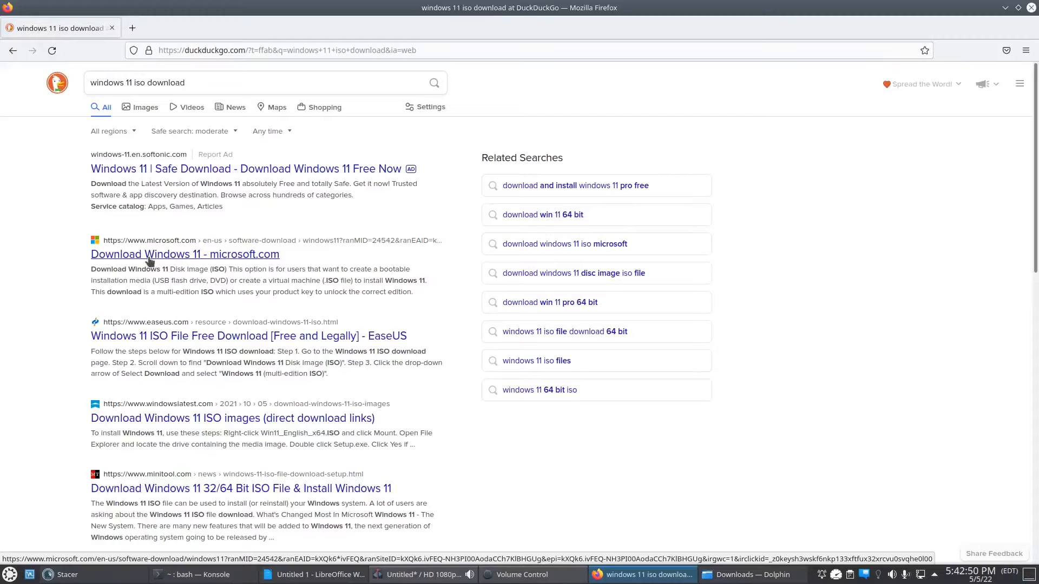
pyautogui.click(136, 257)
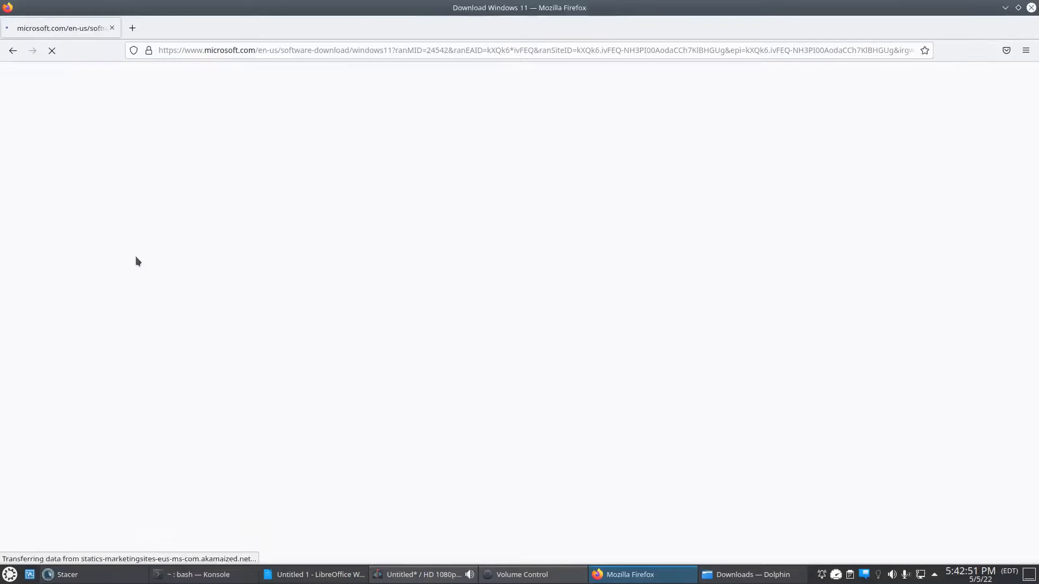
# - Choose Windows 11 (multi-edition ISO) in the Disk Image (ISO) section and request its download
pyautogui.scroll(-2, 140, 260)
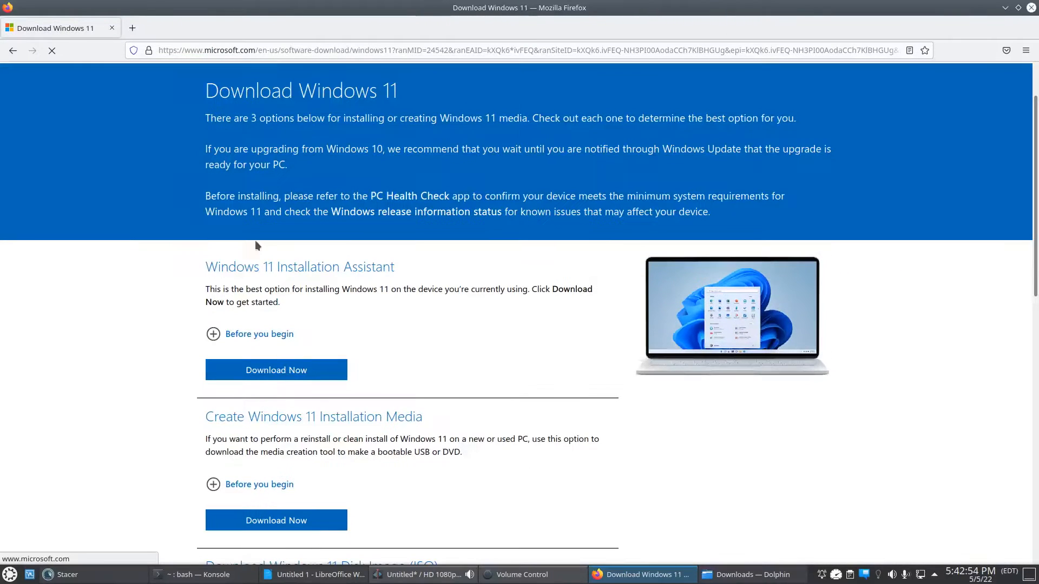
pyautogui.scroll(-3, 267, 195)
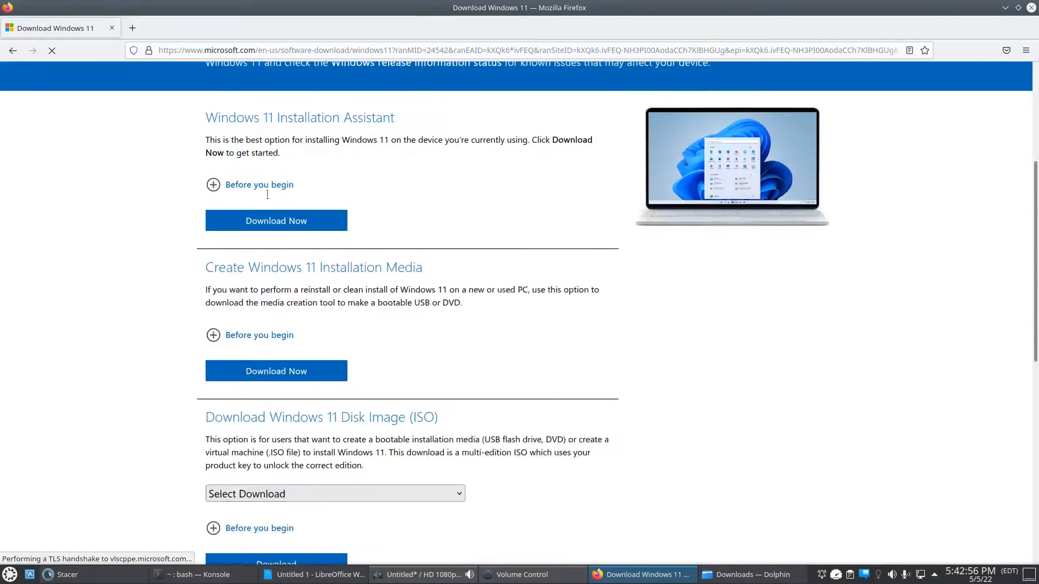
pyautogui.scroll(-2, 273, 225)
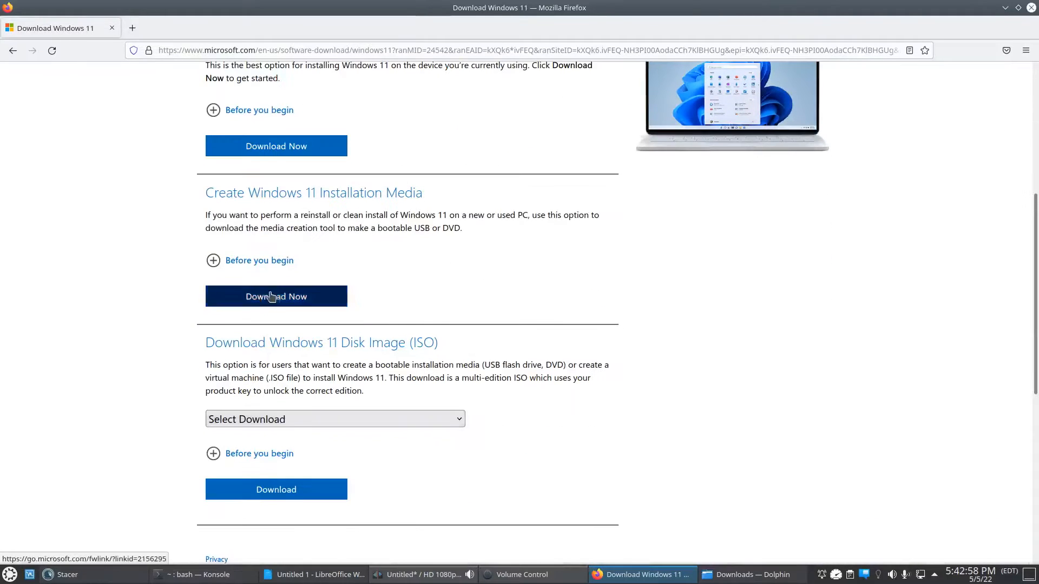
pyautogui.scroll(-2, 315, 346)
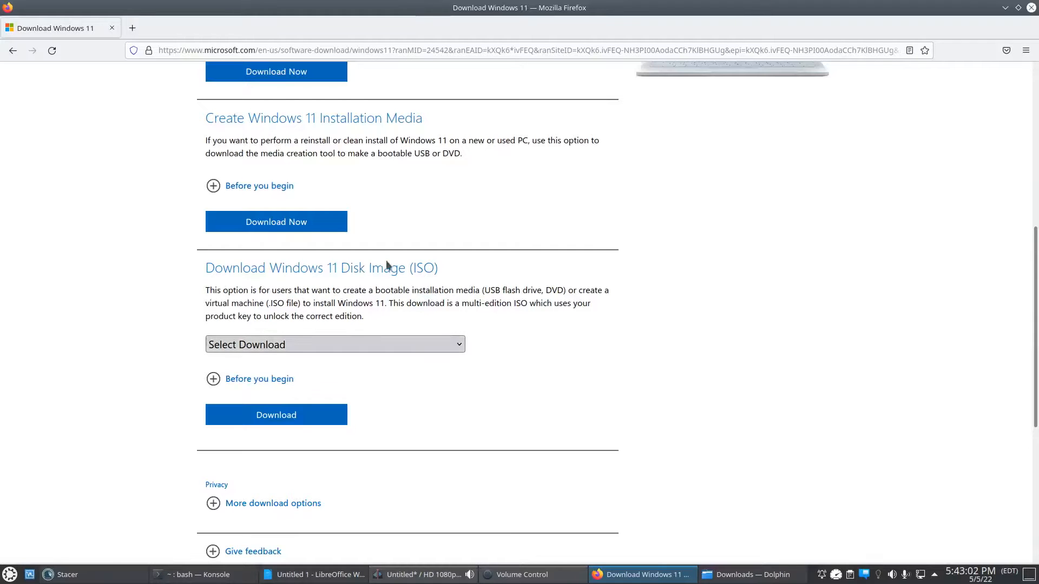
pyautogui.click(274, 343)
pyautogui.click(280, 384)
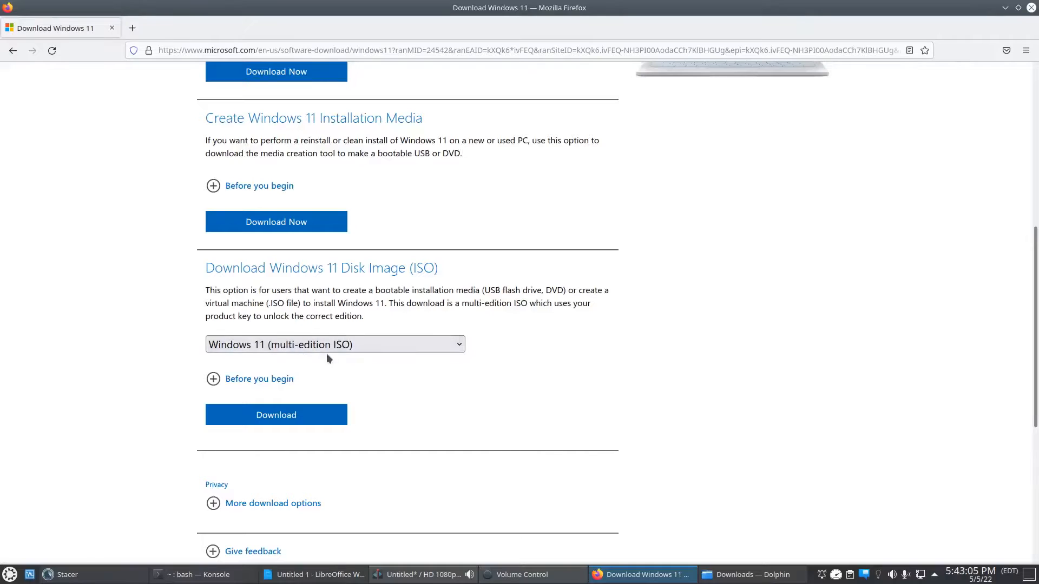
pyautogui.scroll(-2, 145, 369)
pyautogui.click(276, 340)
# - Choose English (United States) as the product language and confirm it
pyautogui.scroll(-5, 249, 346)
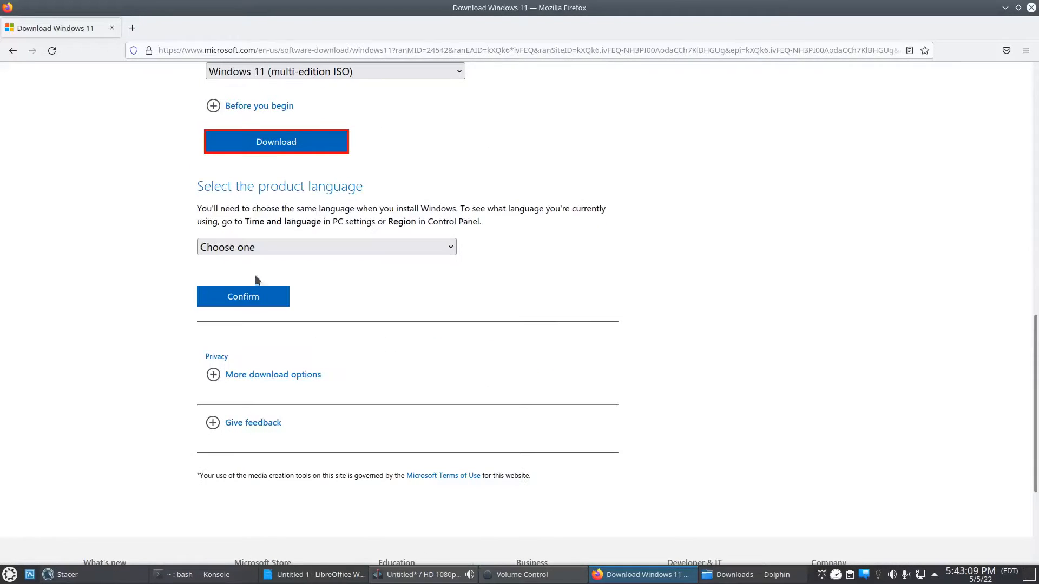
pyautogui.click(254, 250)
pyautogui.scroll(-6, 306, 330)
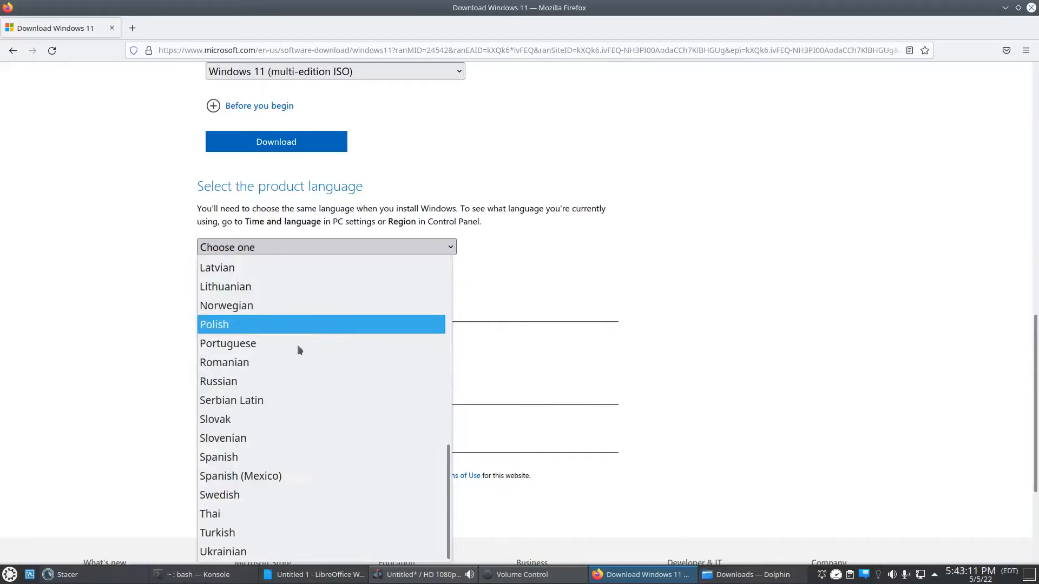
pyautogui.scroll(6, 287, 381)
pyautogui.click(260, 362)
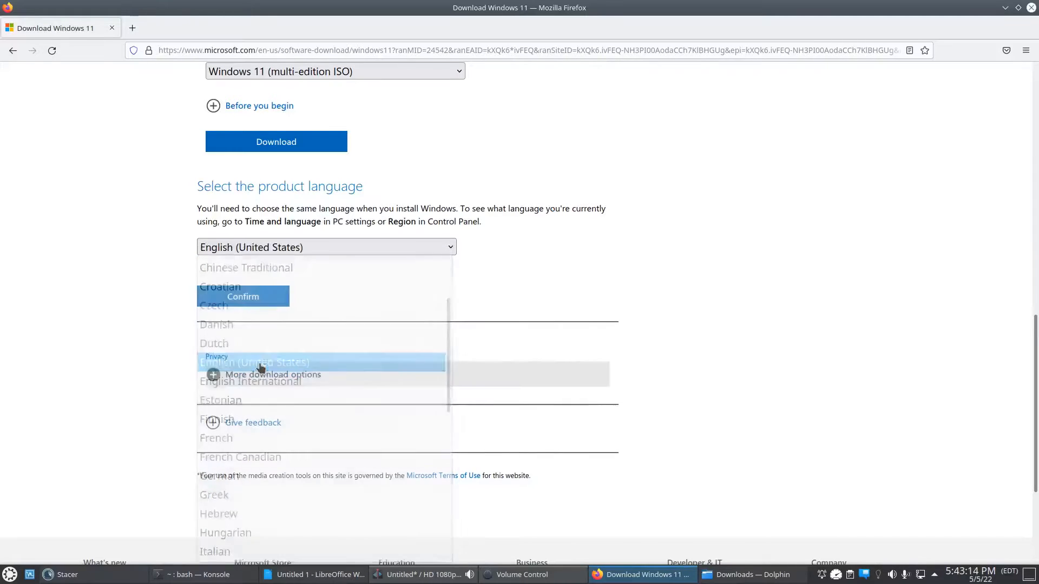
pyautogui.click(250, 299)
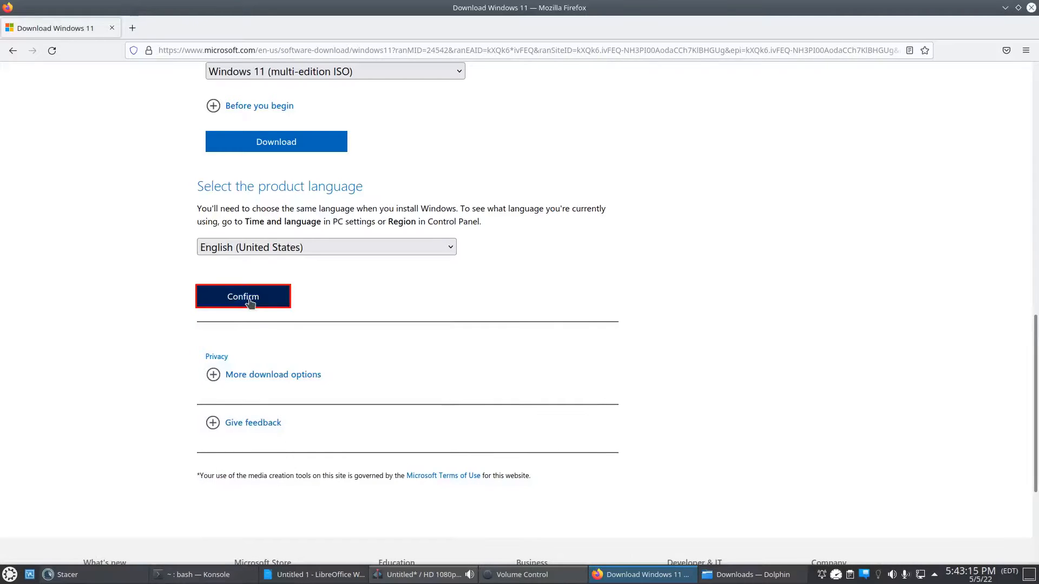
# - Start the 64-bit download of Windows 11 English and check the downloads list
pyautogui.scroll(1, 249, 301)
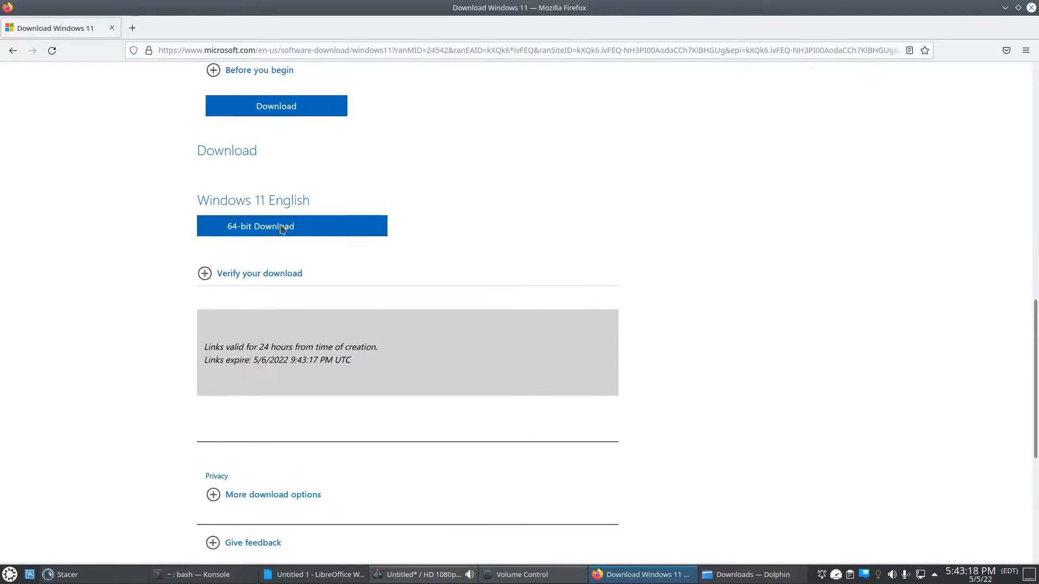
pyautogui.click(252, 233)
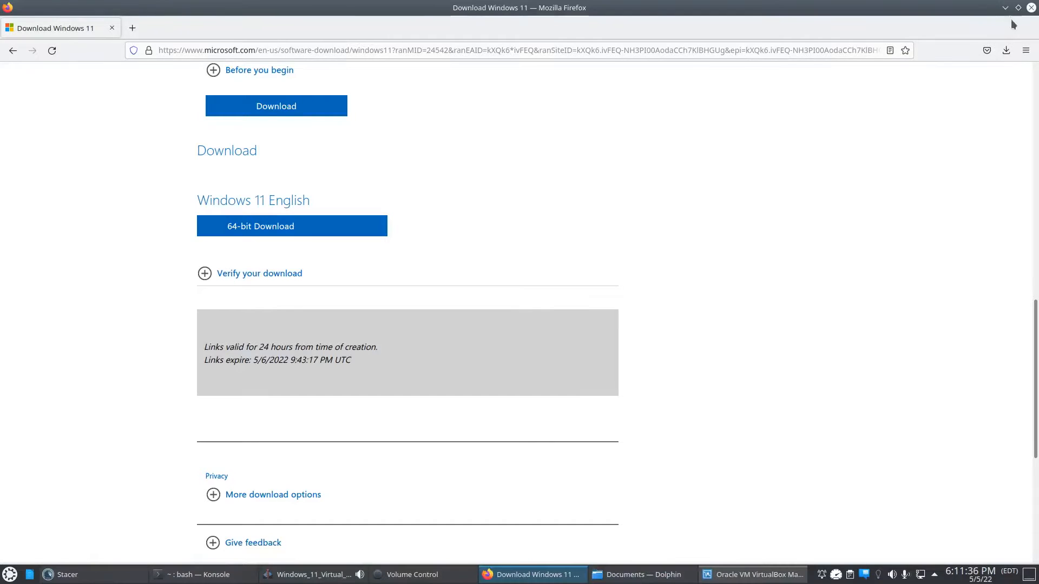
pyautogui.click(1006, 51)
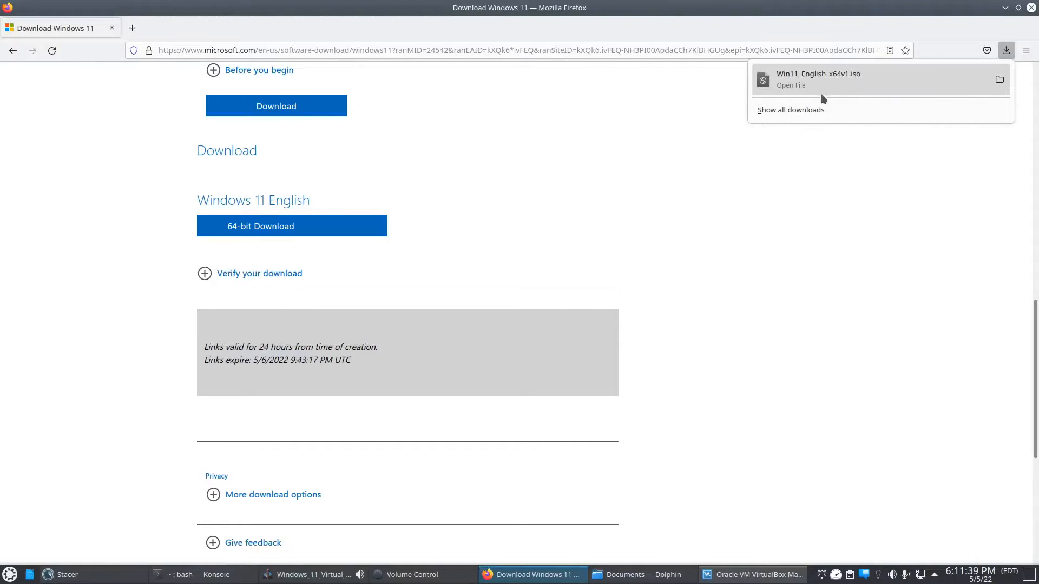
# - Switch to VirtualBox Manager and start a new virtual machine named "Windows 11 Test"
pyautogui.click(1007, 7)
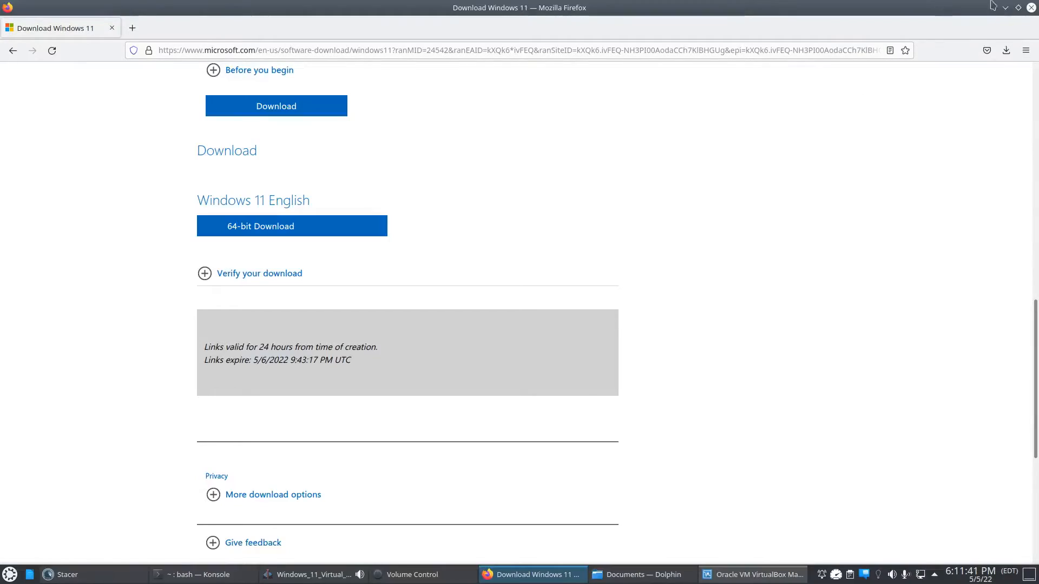
pyautogui.click(1007, 8)
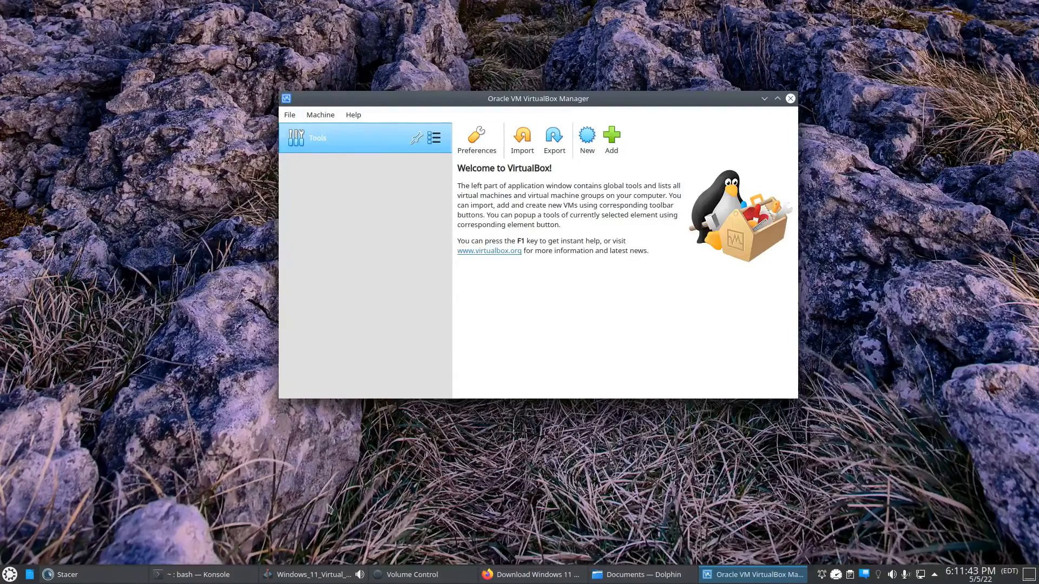
pyautogui.moveTo(527, 110); pyautogui.dragTo(528, 128)
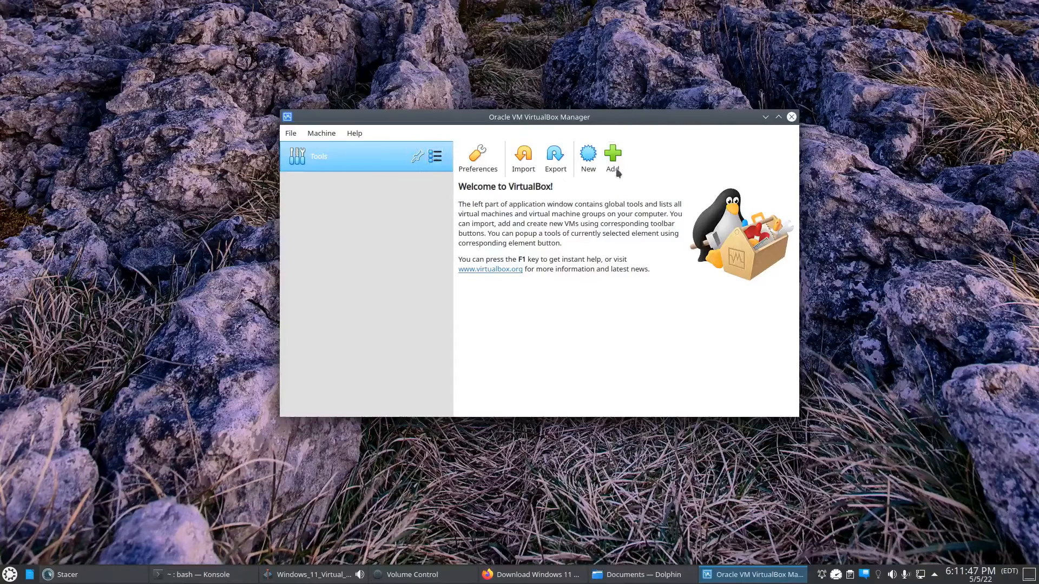
pyautogui.click(588, 159)
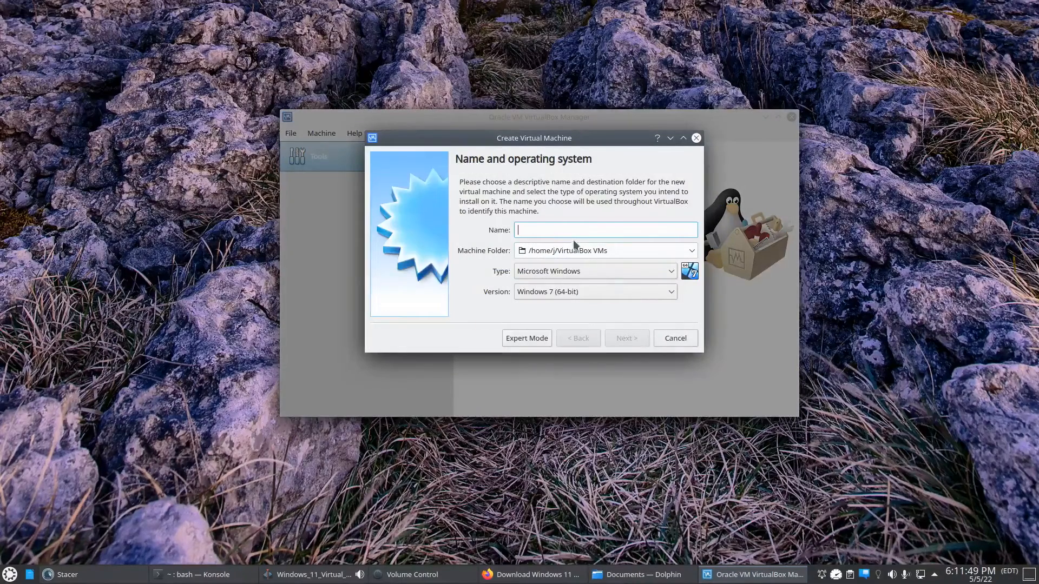
pyautogui.write('Window')
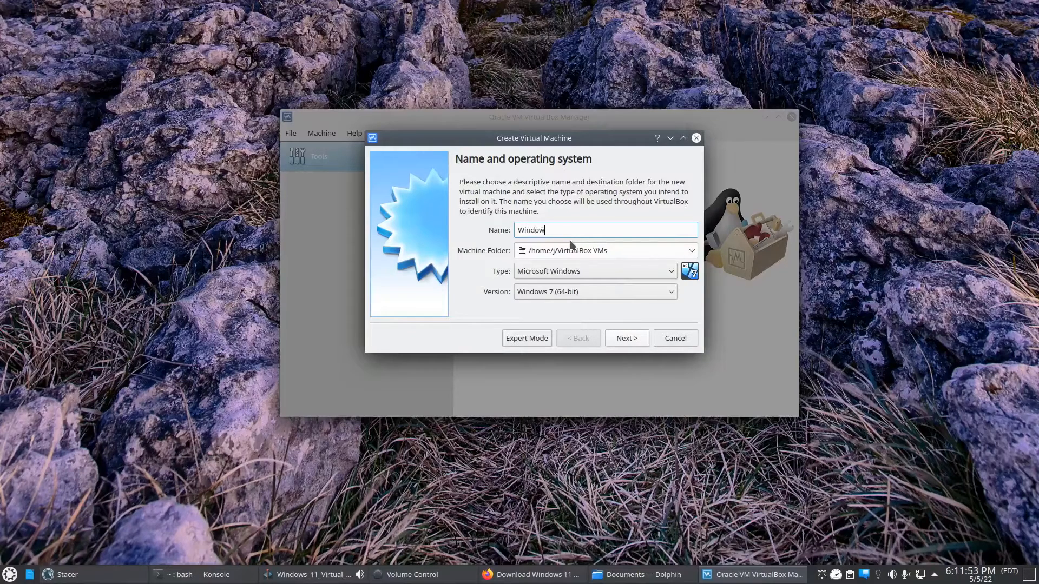
pyautogui.write('s 11 Test')
pyautogui.moveTo(549, 147); pyautogui.dragTo(552, 141)
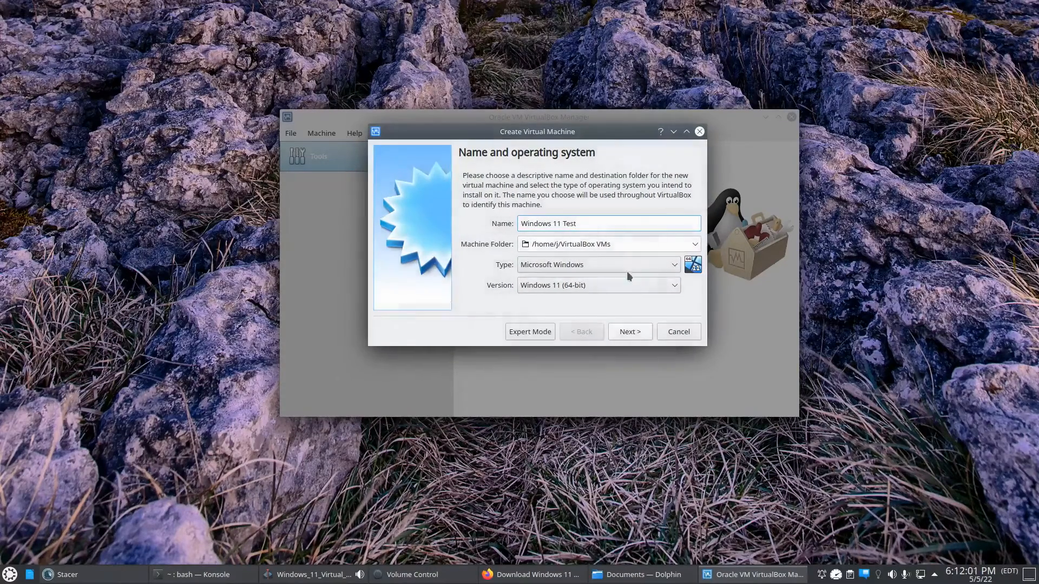
# - Set the new virtual machine's operating system version to Windows 10 (64-bit)
pyautogui.click(551, 287)
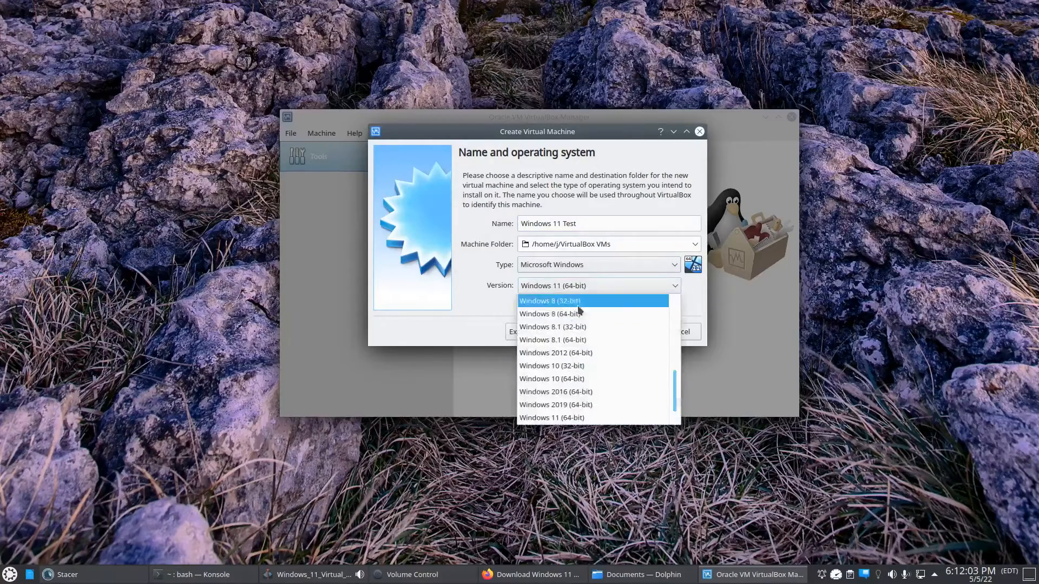
pyautogui.scroll(-1, 580, 406)
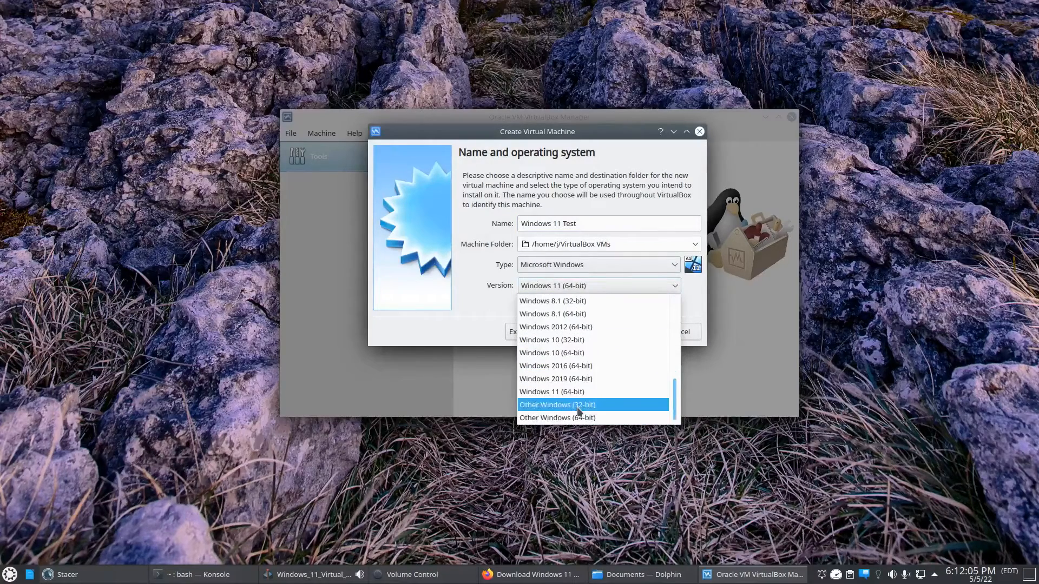
pyautogui.click(557, 355)
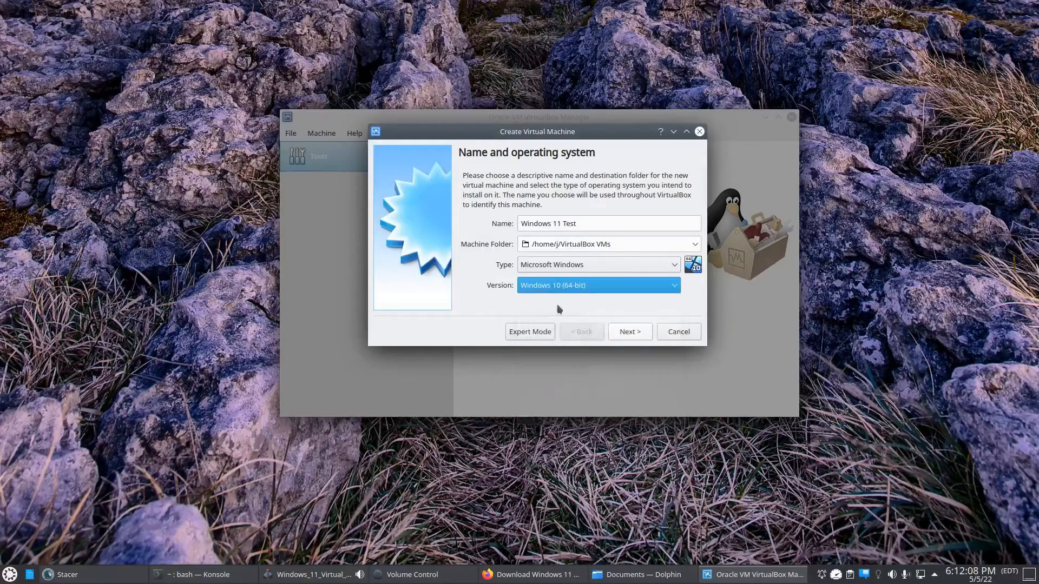
# - Allocate 8192 MB of memory to the new virtual machine and continue to the hard disk options
pyautogui.click(628, 331)
pyautogui.moveTo(489, 219); pyautogui.dragTo(554, 218)
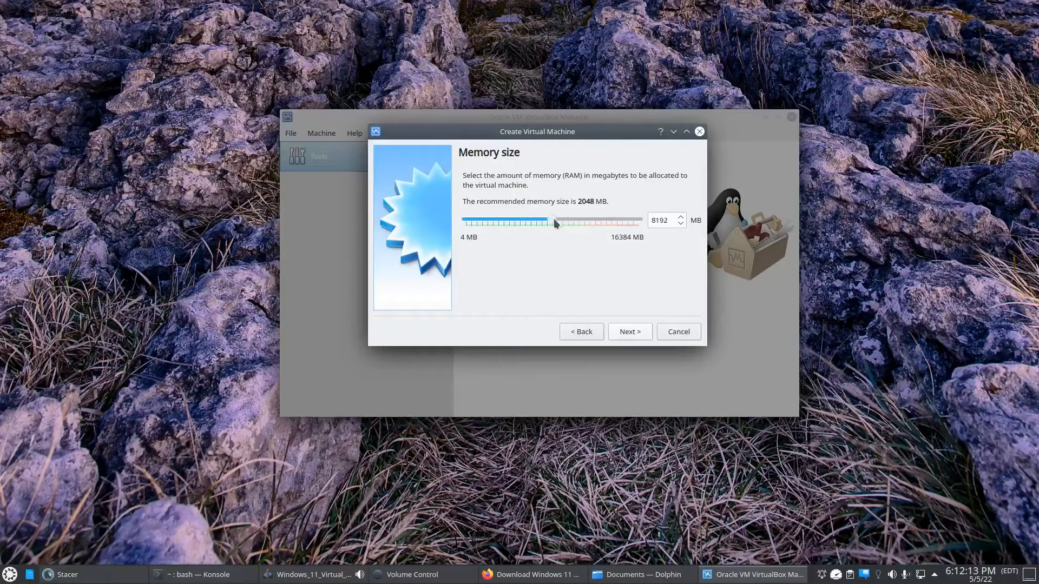
pyautogui.click(620, 333)
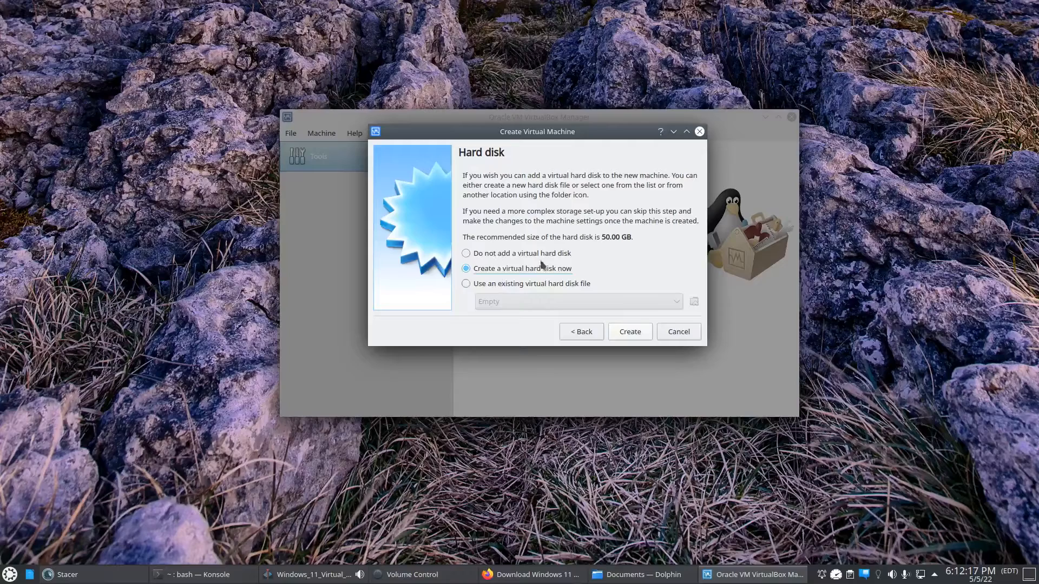
# - Choose to create a virtual hard disk now as a VDI (VirtualBox Disk Image) with dynamically allocated storage
pyautogui.click(629, 334)
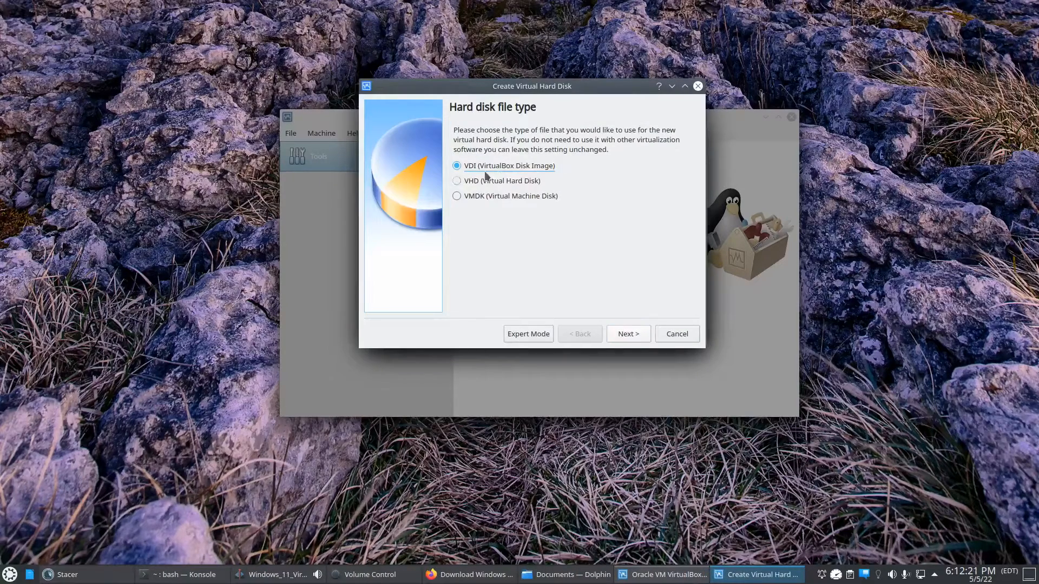
pyautogui.click(630, 334)
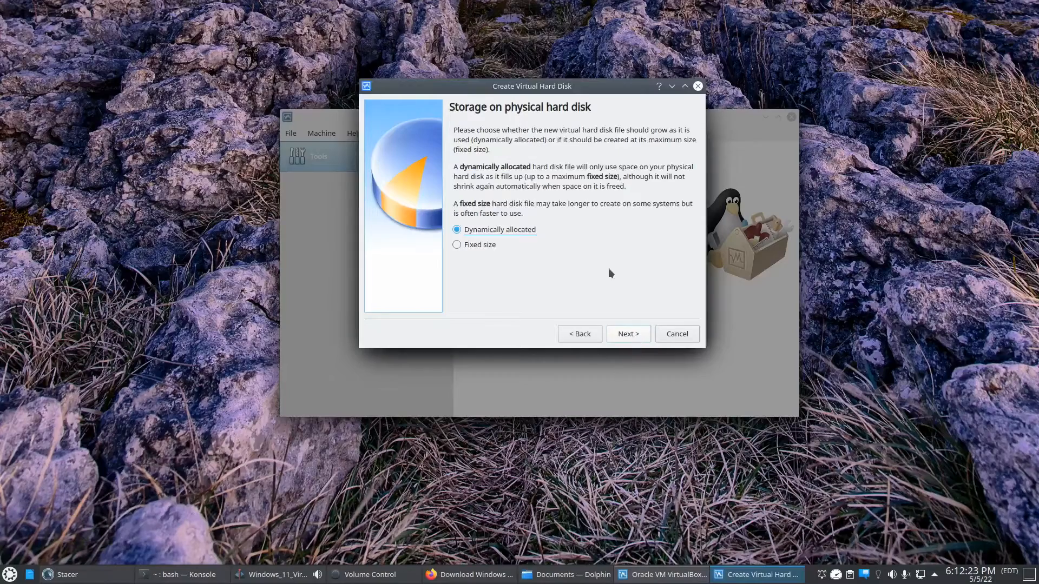
pyautogui.click(627, 334)
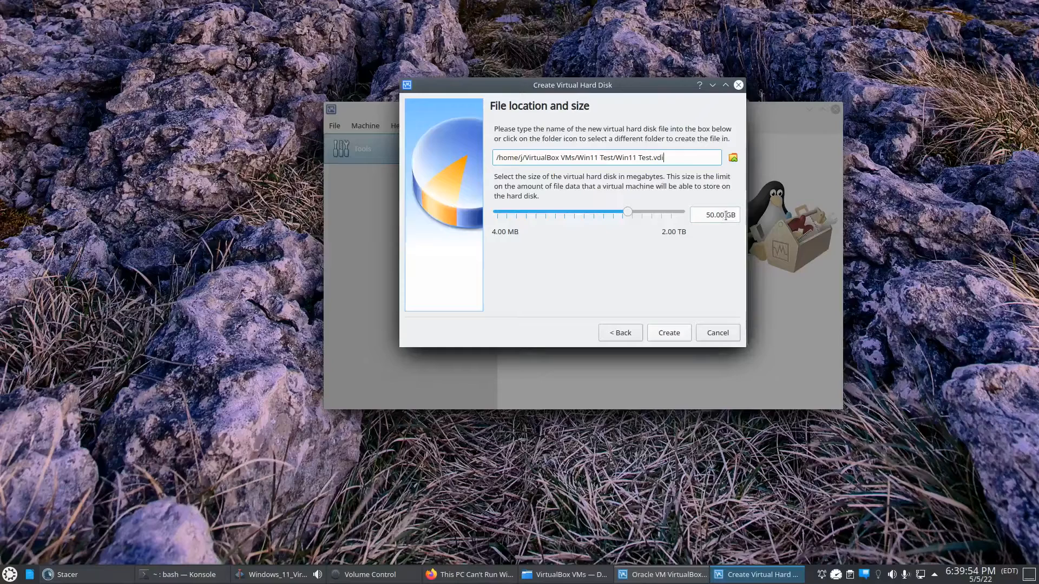
# - Set the virtual hard disk's size to 60 GB and create the disk
pyautogui.moveTo(725, 216); pyautogui.dragTo(708, 216)
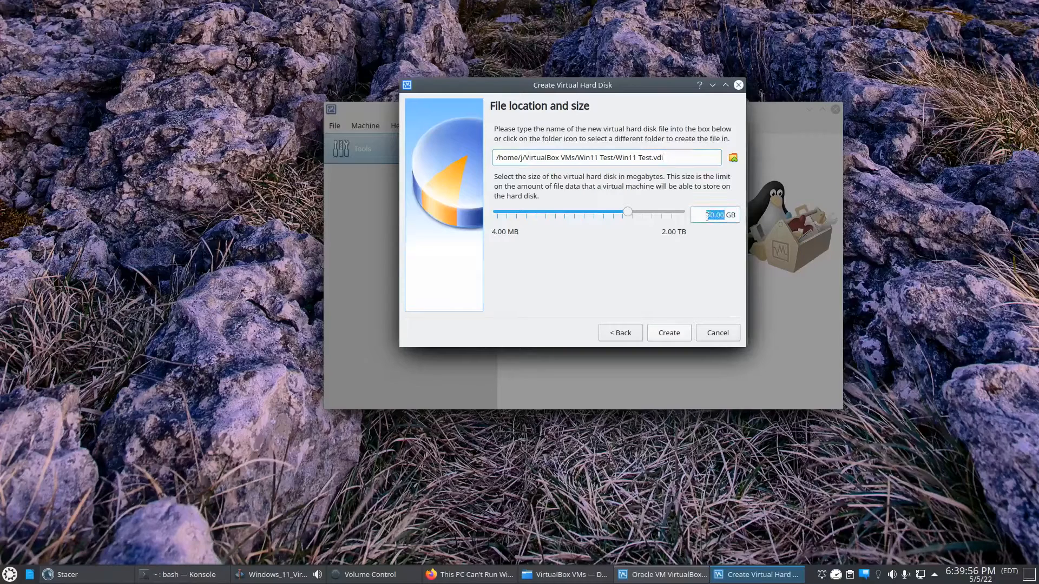
pyautogui.write('60')
pyautogui.click(662, 336)
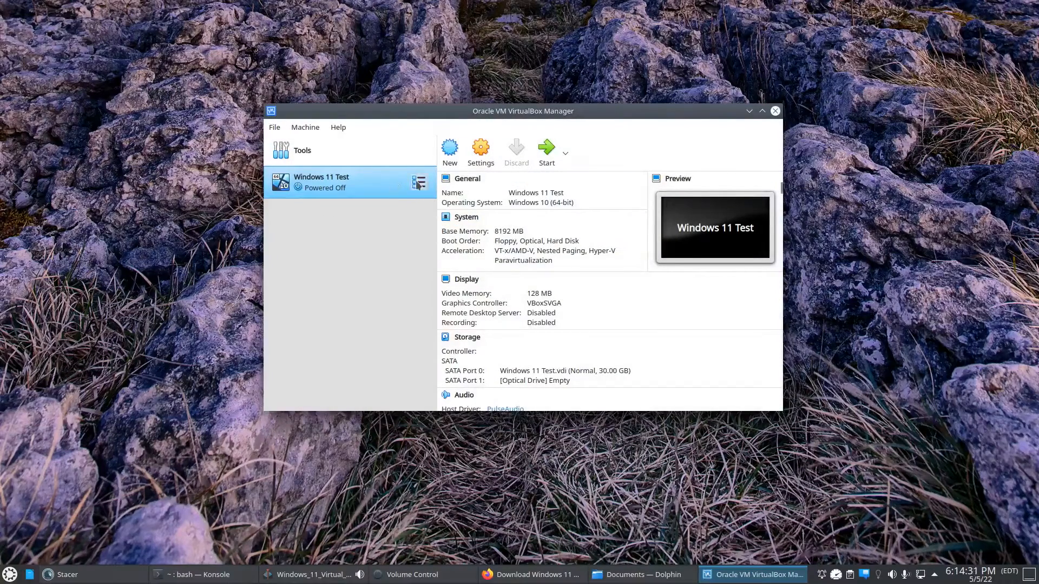
# - Set the Windows 11 Test virtual machine's processor count to 2 in its system settings
pyautogui.click(480, 152)
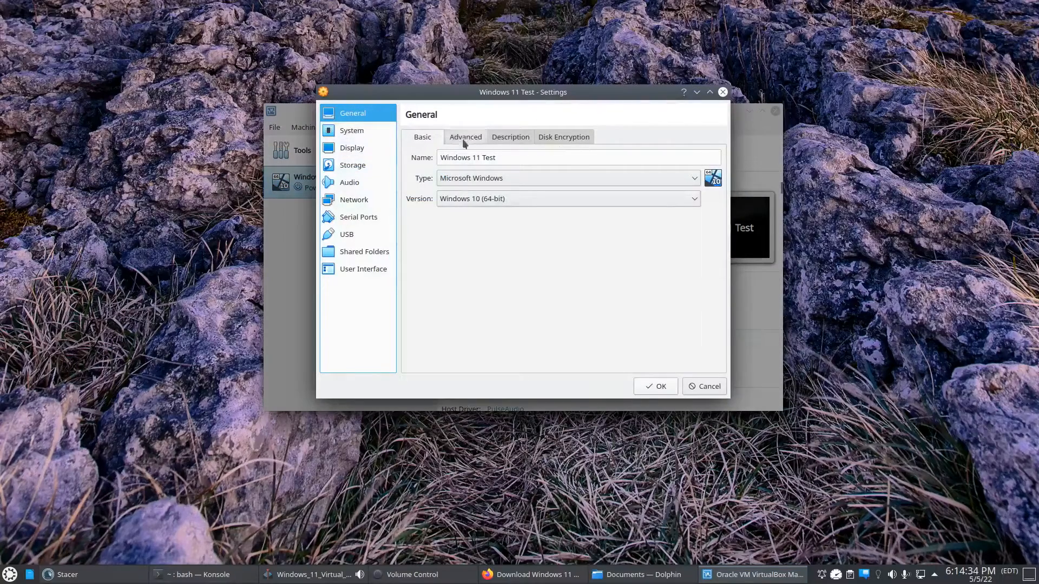
pyautogui.click(349, 131)
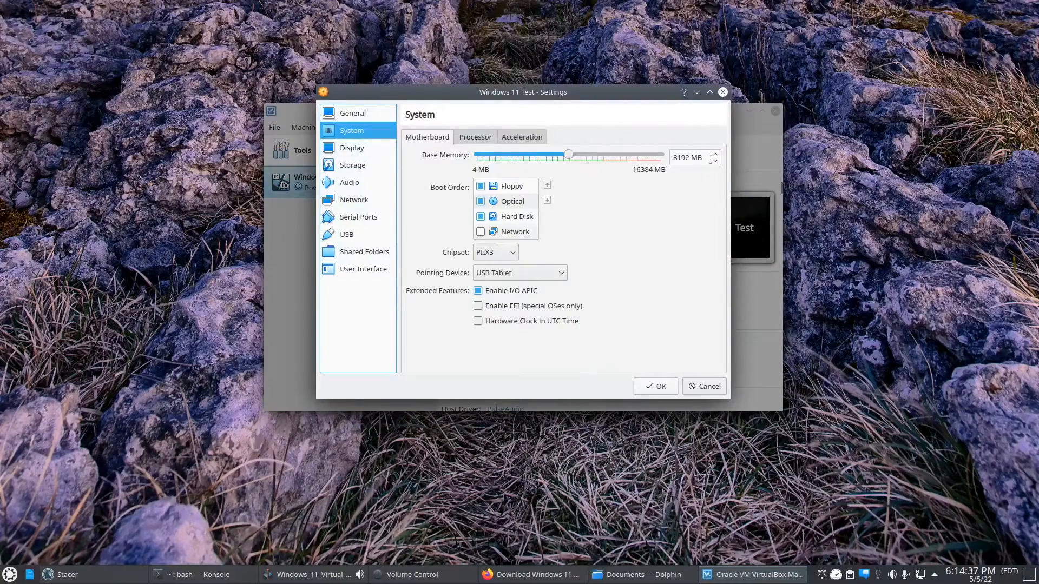
pyautogui.click(474, 137)
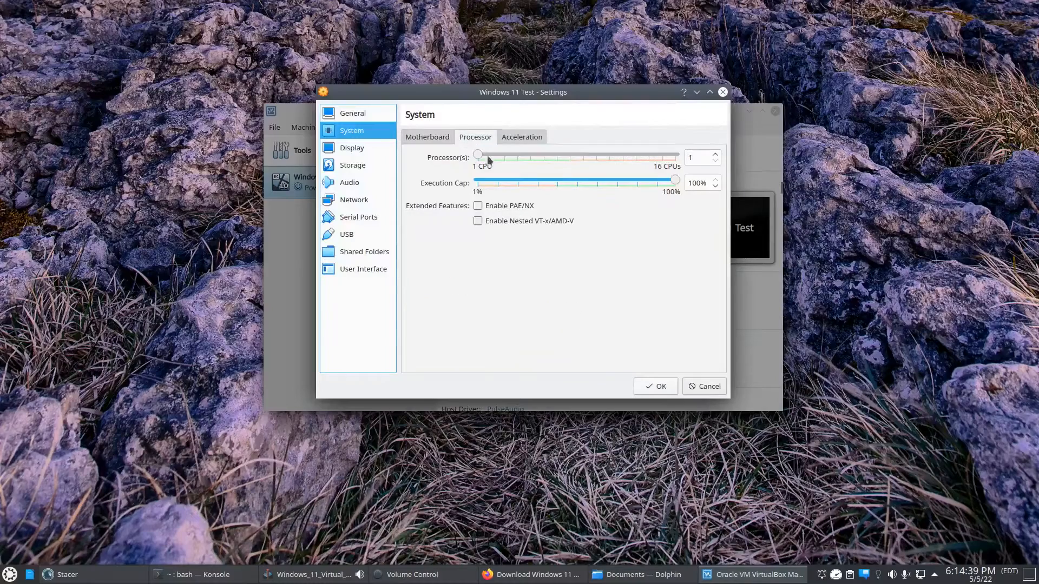
pyautogui.moveTo(481, 157); pyautogui.dragTo(491, 157)
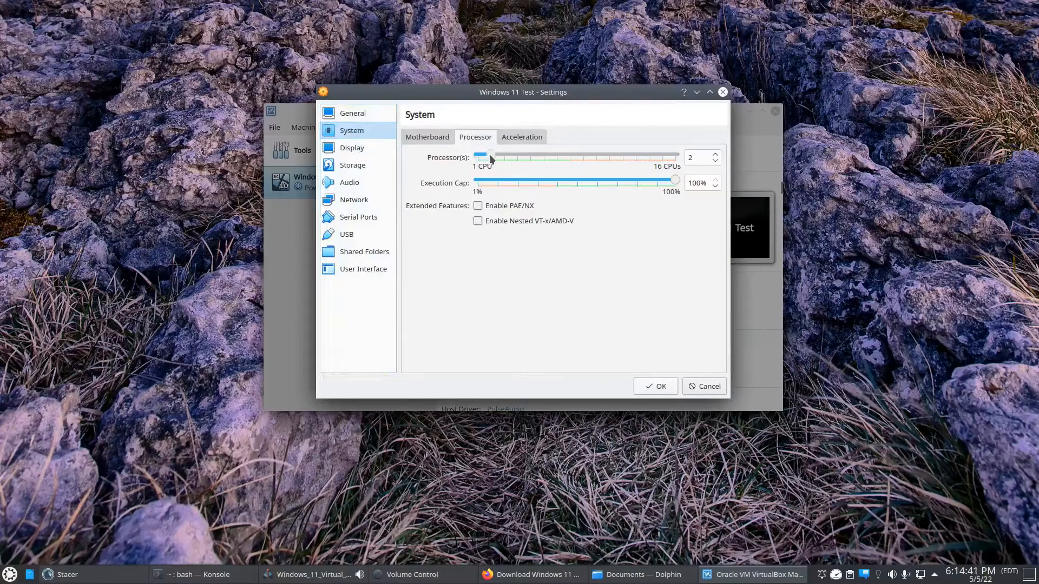
pyautogui.click(522, 137)
pyautogui.click(475, 137)
# - Attach Win11_English_x64v1.iso from Downloads to the virtual machine's empty optical drive and save the settings
pyautogui.click(355, 148)
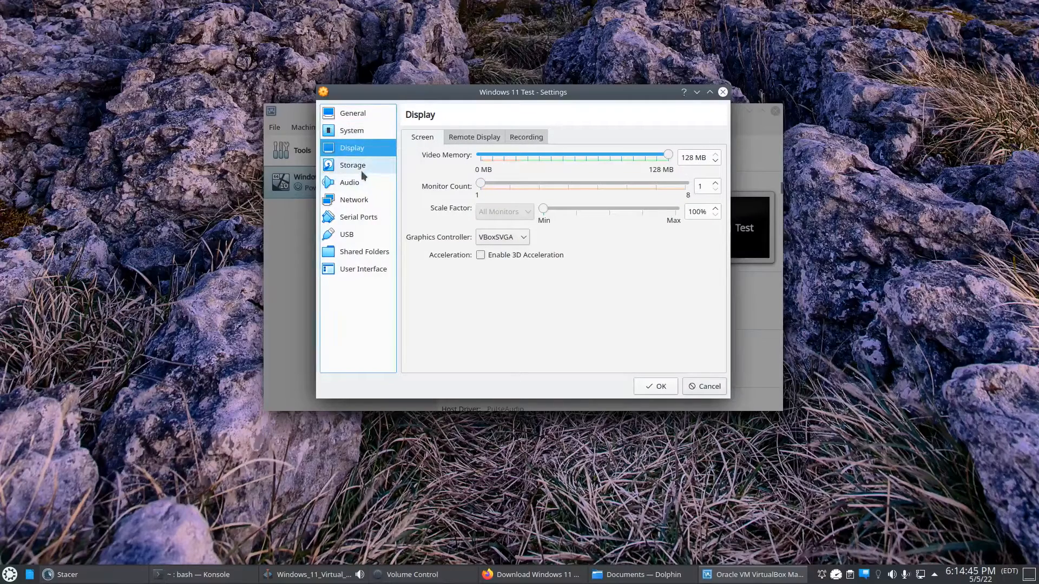
pyautogui.click(348, 165)
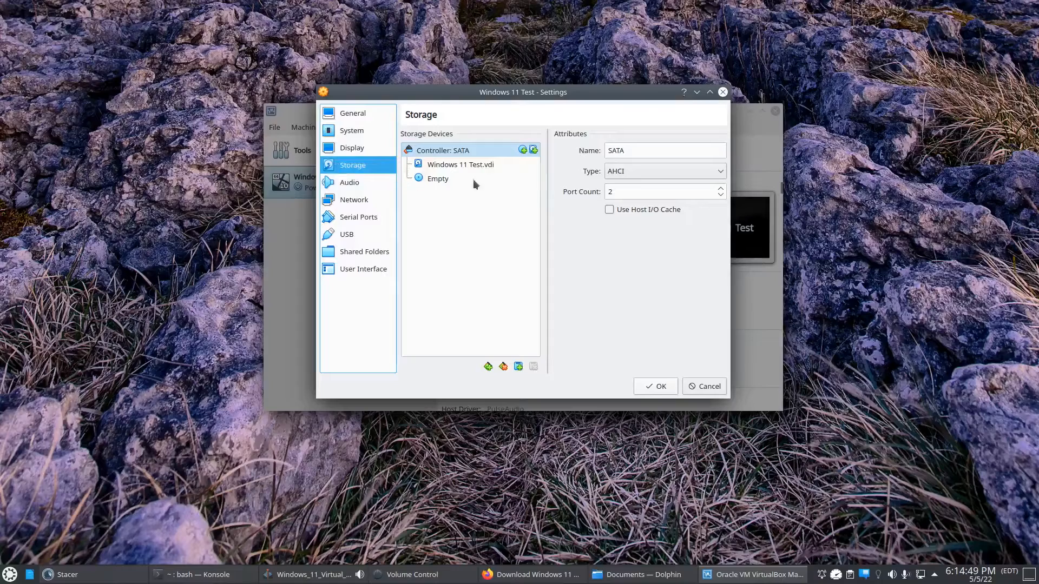
pyautogui.click(444, 181)
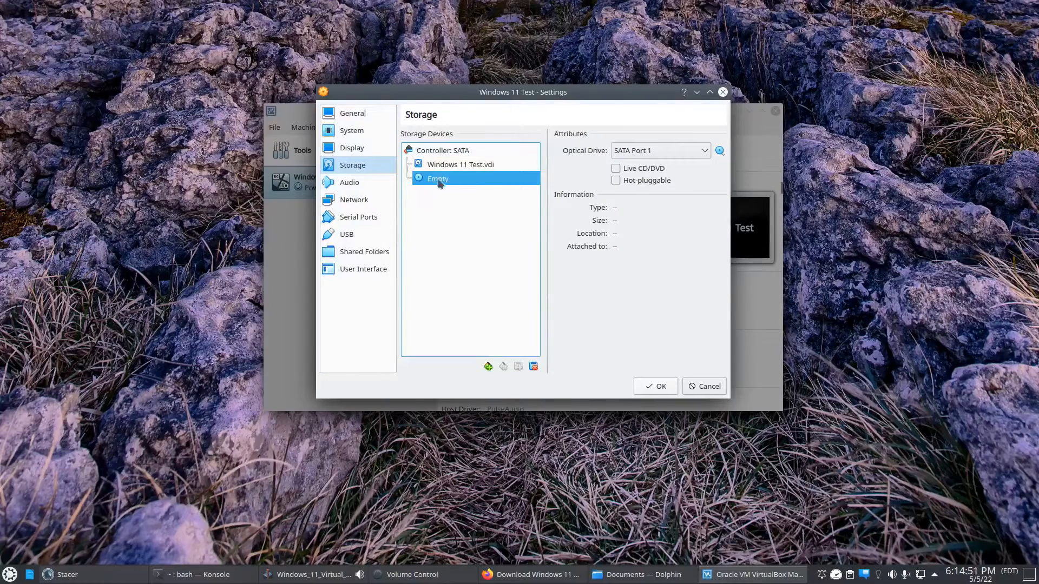
pyautogui.click(719, 151)
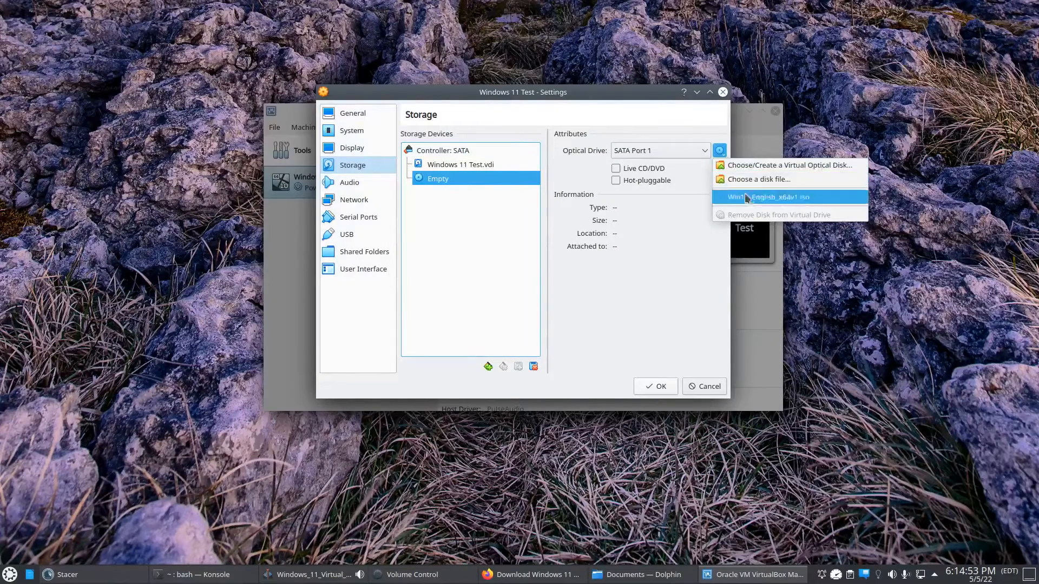
pyautogui.click(763, 179)
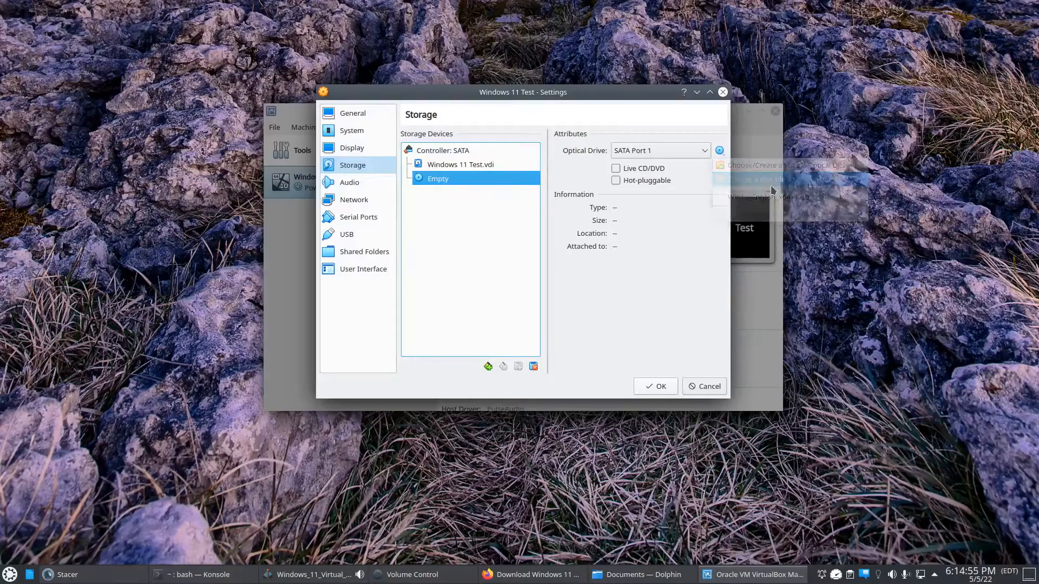
pyautogui.click(385, 180)
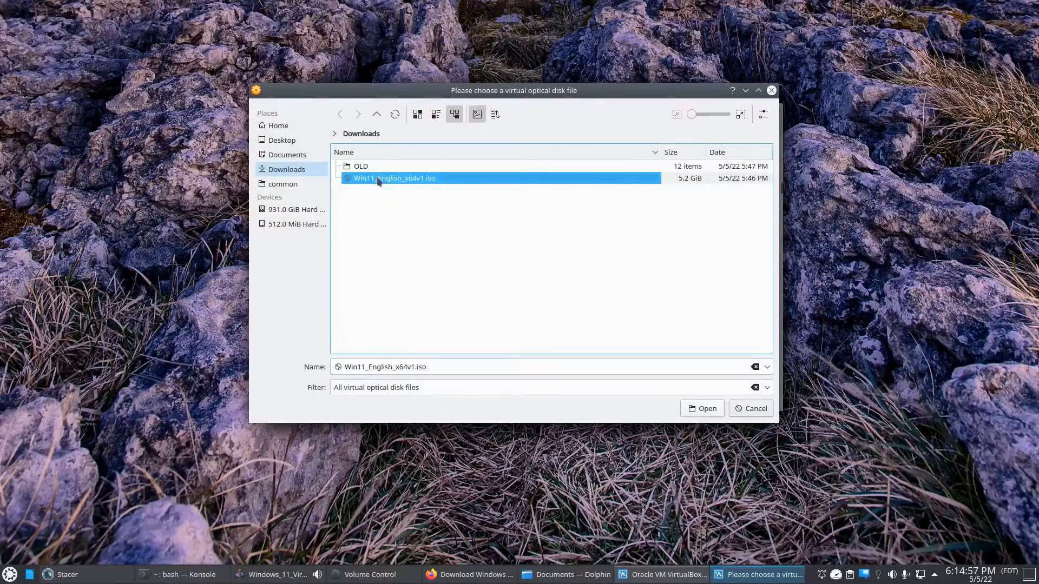
pyautogui.click(702, 409)
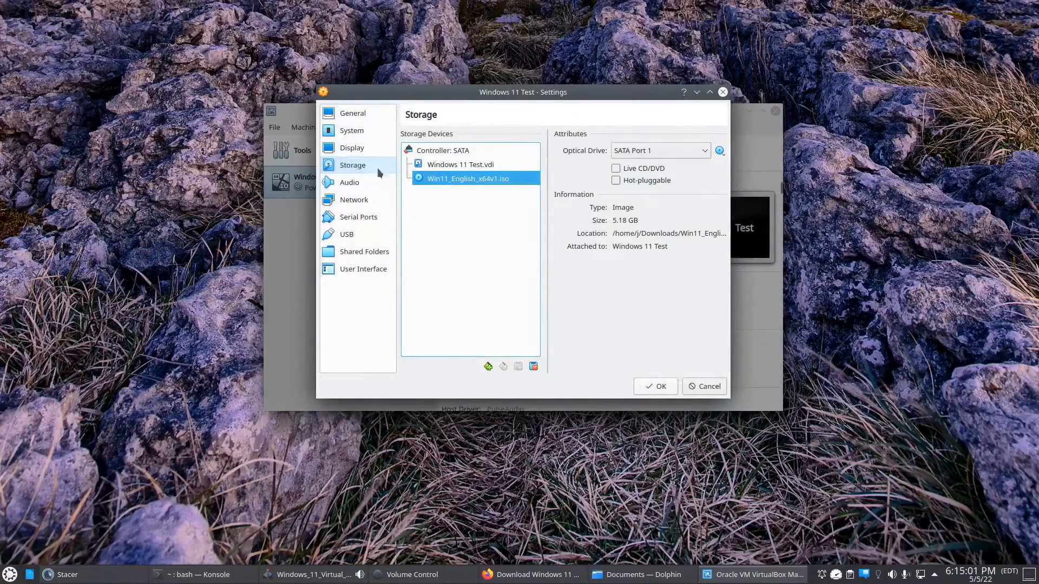
pyautogui.click(654, 390)
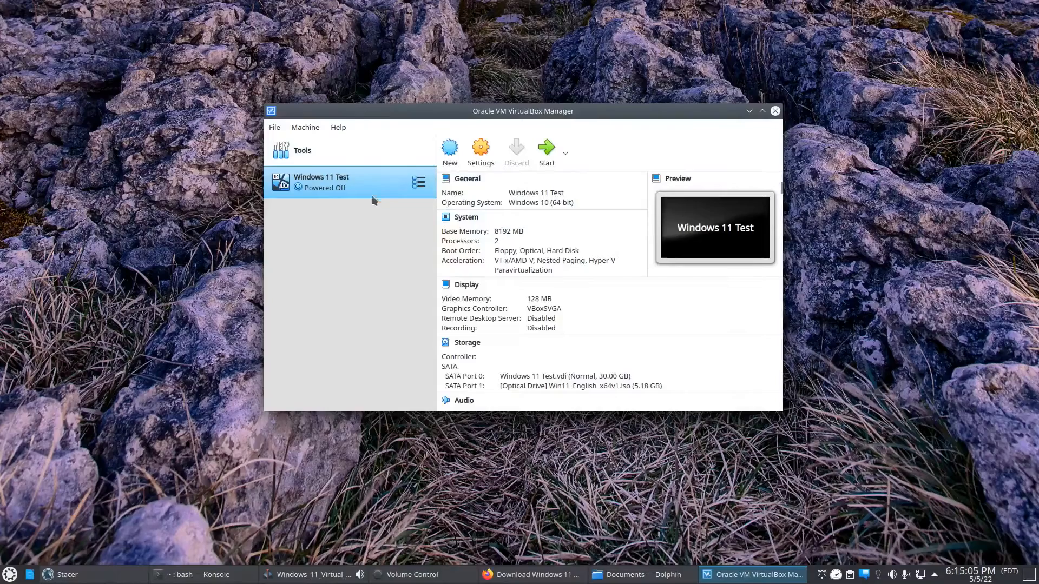
# - Boot the Windows 11 Test virtual machine and start the Windows installation with English (United States) and the US keyboard
pyautogui.click(551, 161)
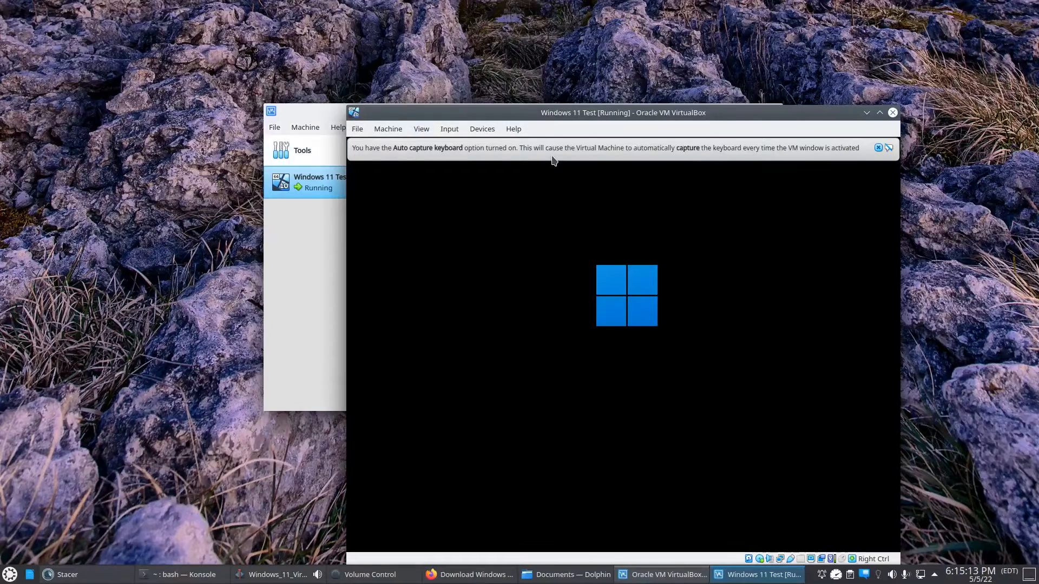
pyautogui.moveTo(563, 116); pyautogui.dragTo(537, 107)
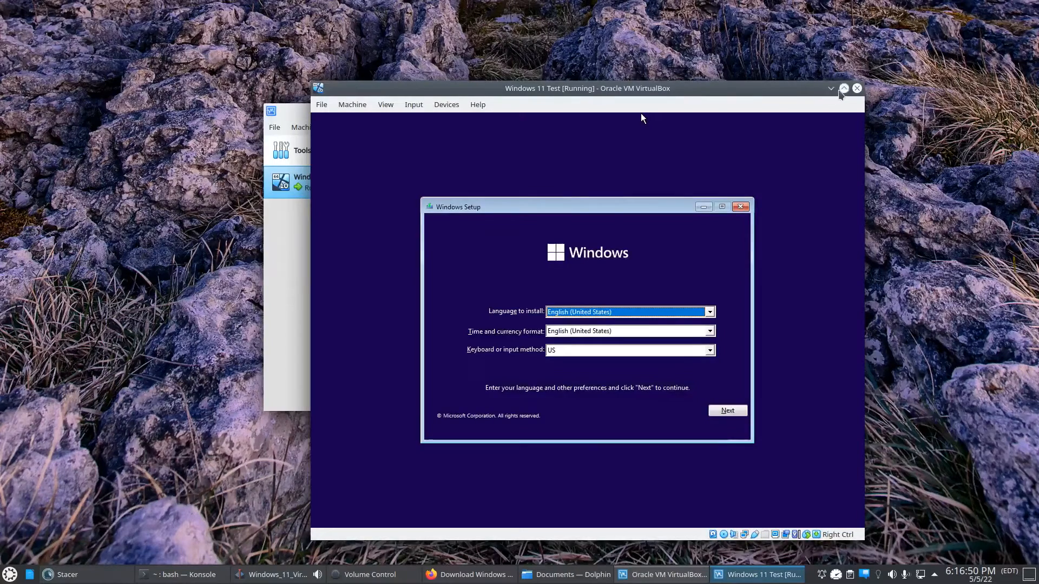
pyautogui.click(842, 90)
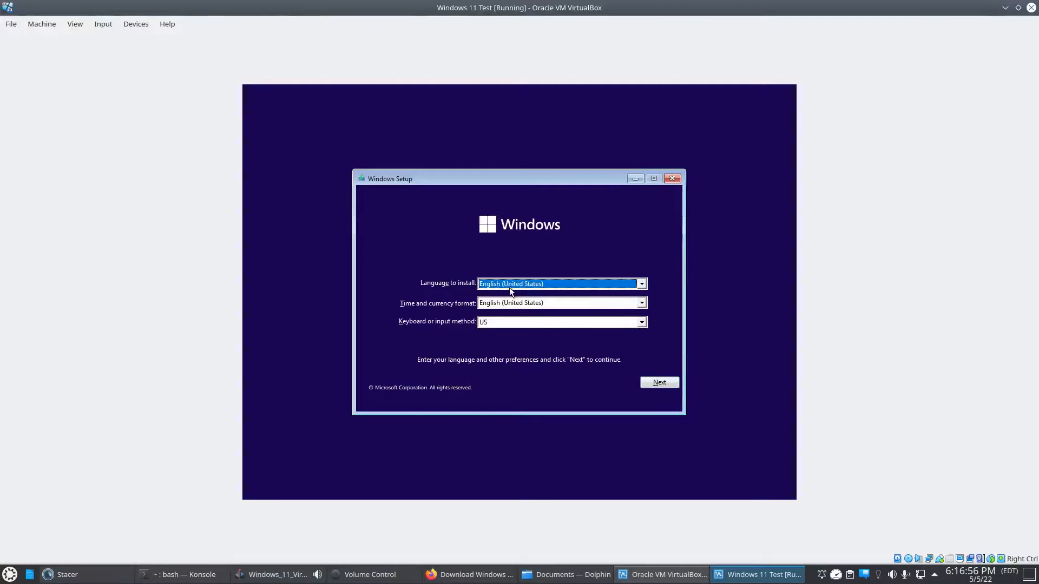
pyautogui.click(658, 384)
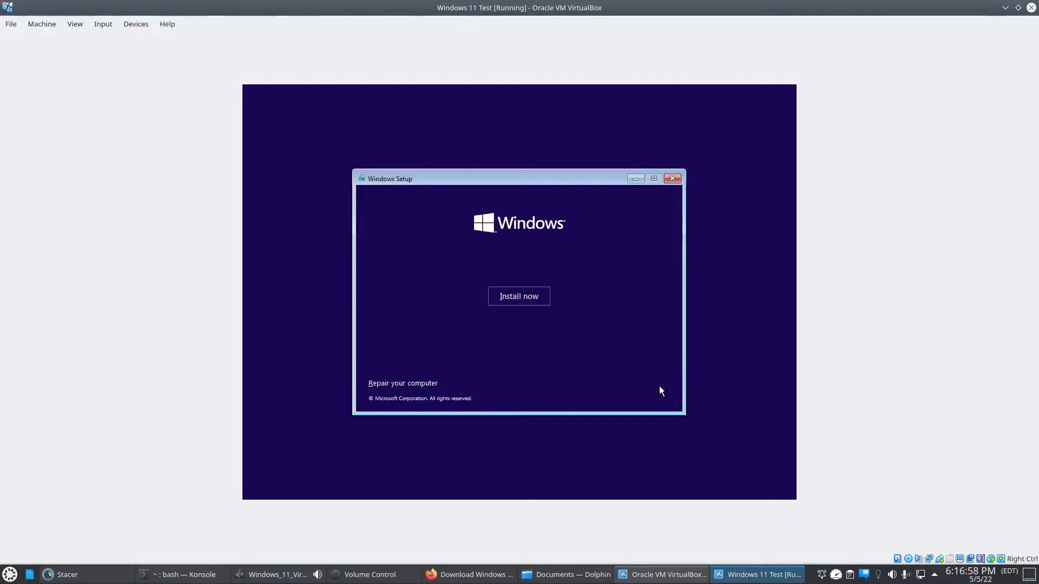
pyautogui.click(506, 297)
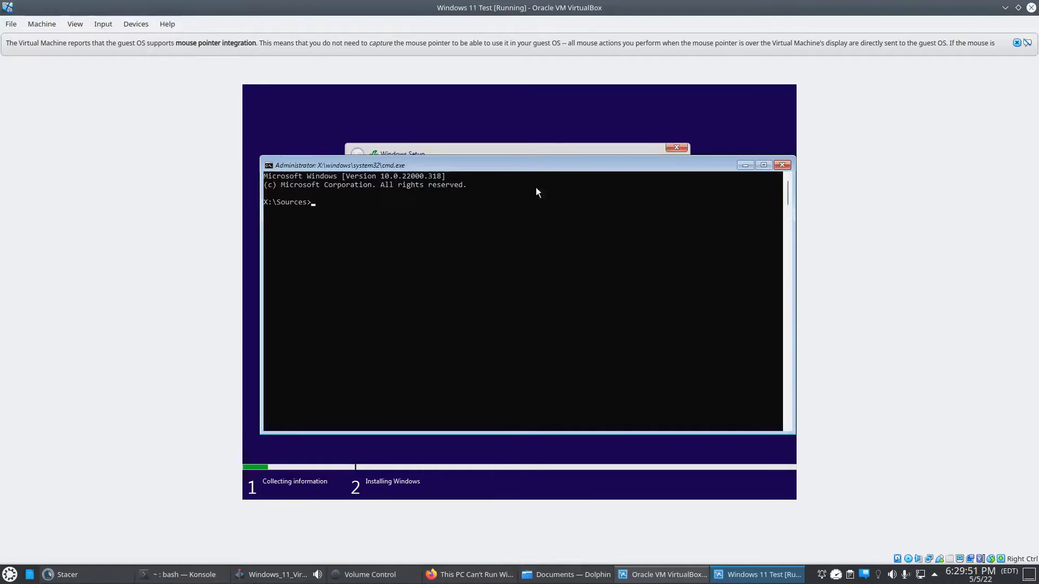
pyautogui.moveTo(529, 164); pyautogui.dragTo(526, 161)
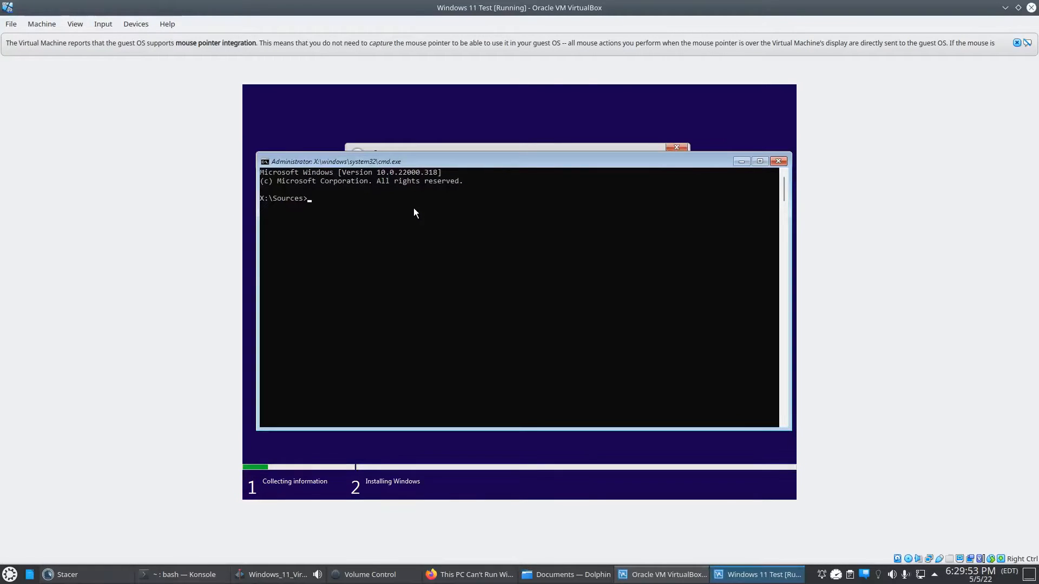
pyautogui.write('redg')
pyautogui.press('BackSpace')
pyautogui.press('BackSpace')
pyautogui.write('gedit')
pyautogui.press('Return')
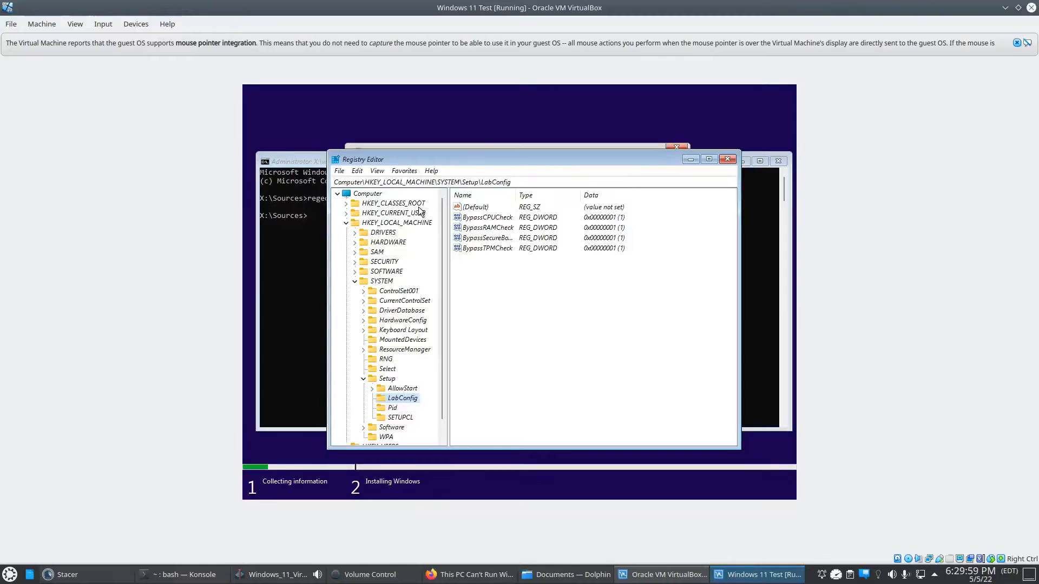
pyautogui.click(472, 147)
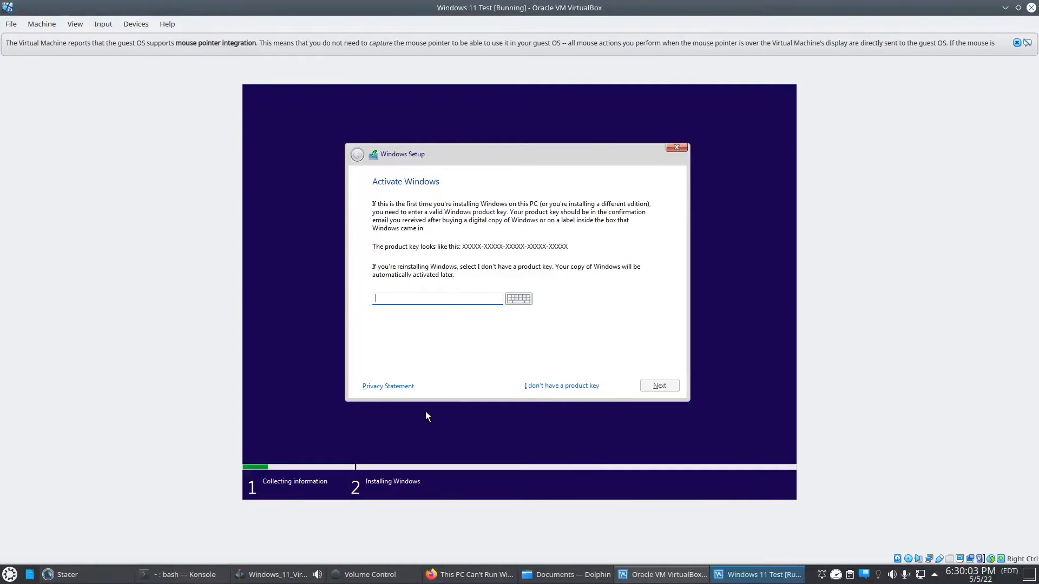
# - Open a command prompt over the Activate Windows page and launch the Registry Editor with the regedit command
pyautogui.hotkey('shift', 'F10')
pyautogui.write('re')
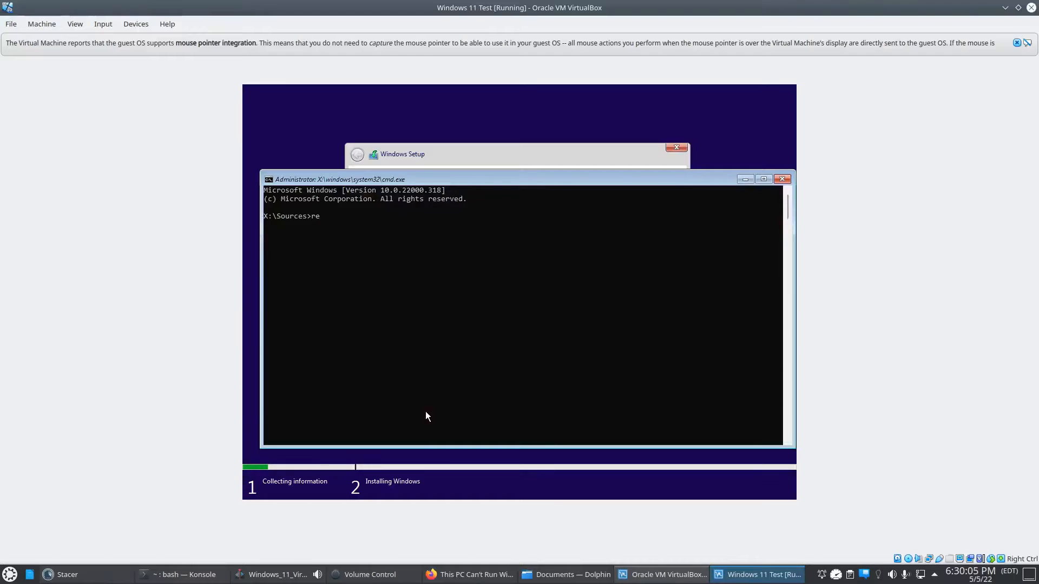
pyautogui.write('gedit')
pyautogui.press('Return')
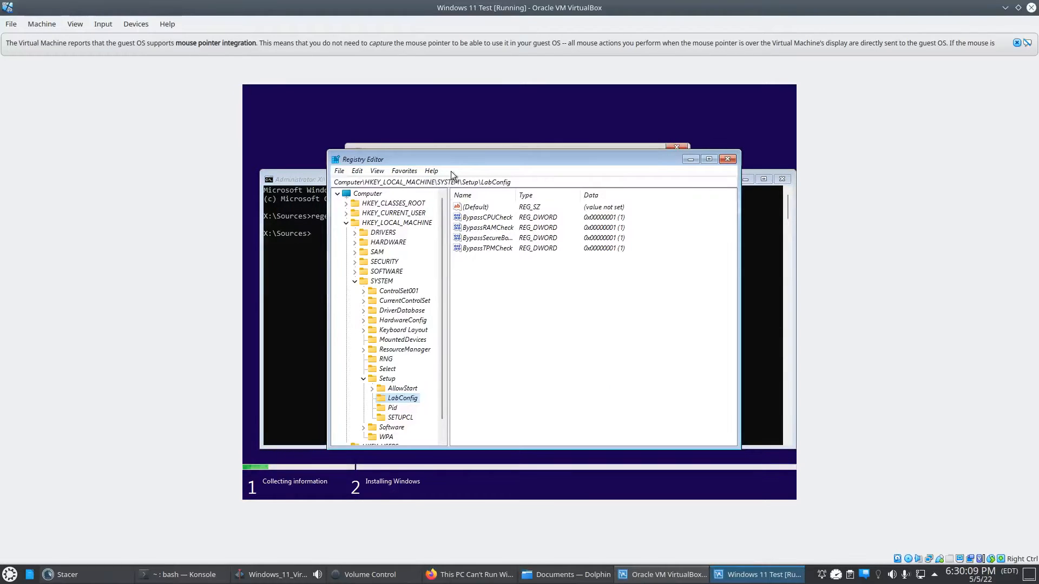
pyautogui.moveTo(459, 157); pyautogui.dragTo(449, 141)
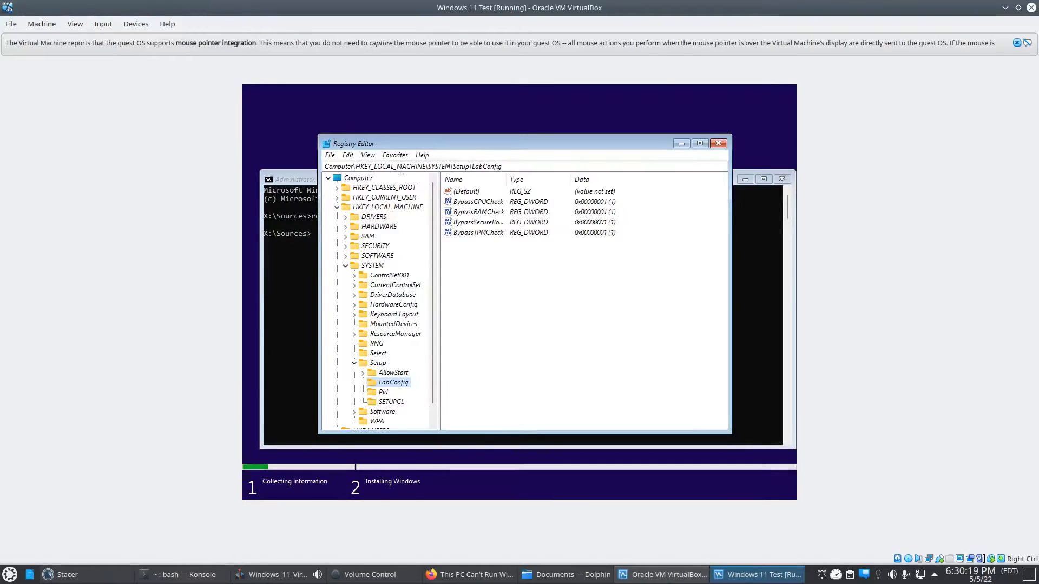
pyautogui.scroll(-1, 400, 355)
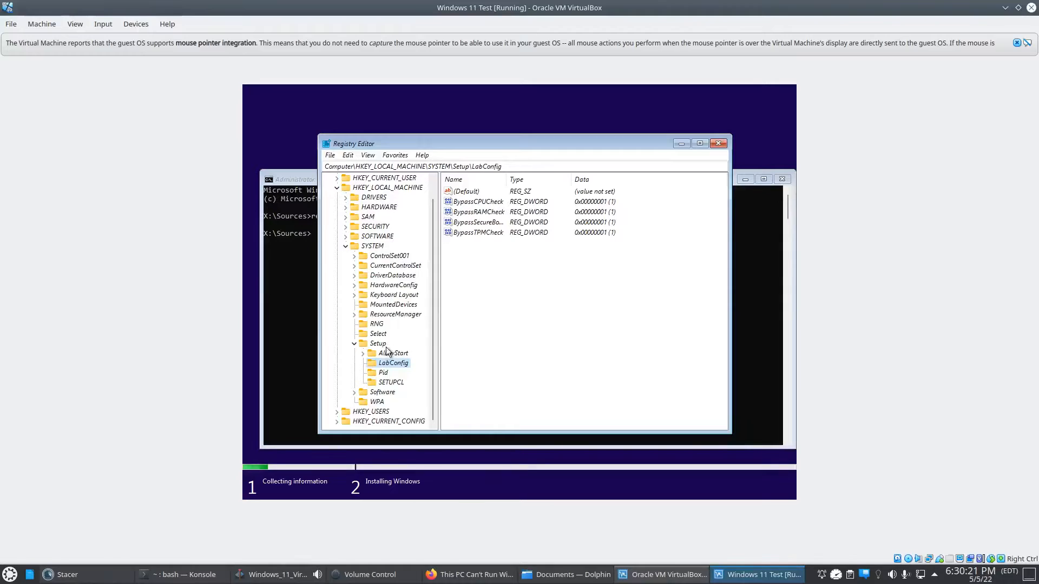
pyautogui.click(378, 344)
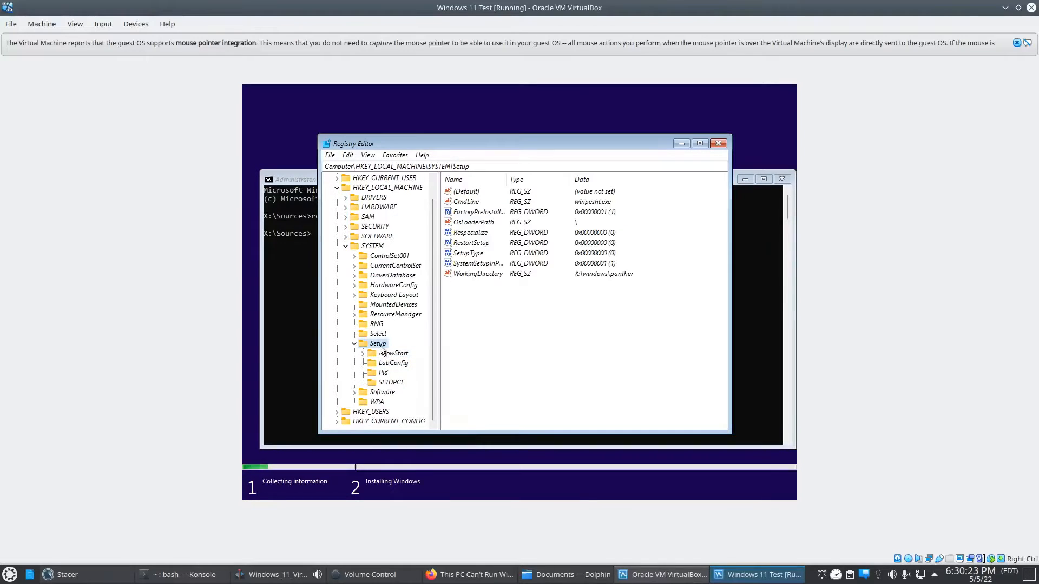
pyautogui.rightClick(380, 346)
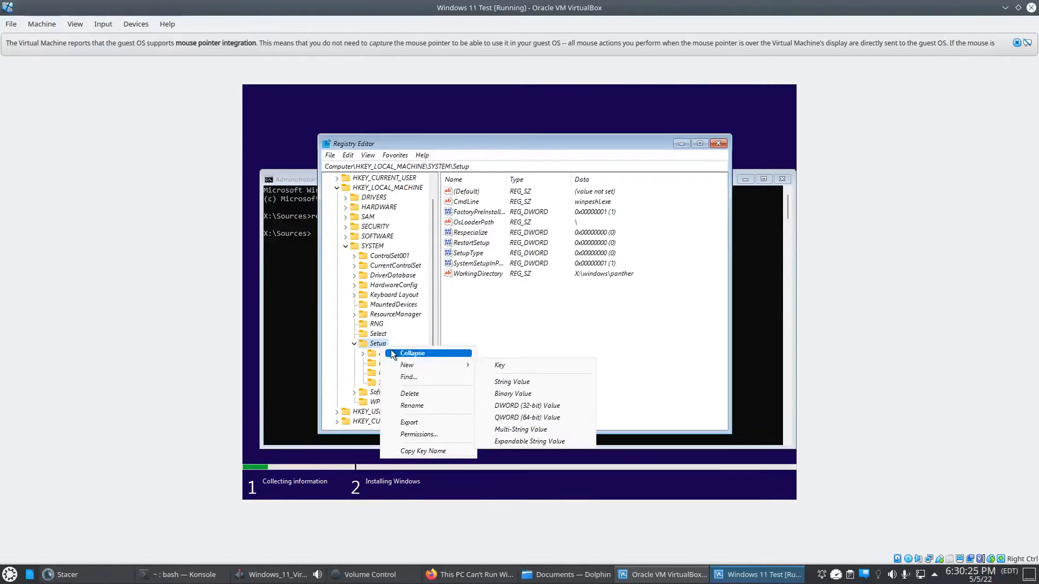
pyautogui.moveTo(401, 362)
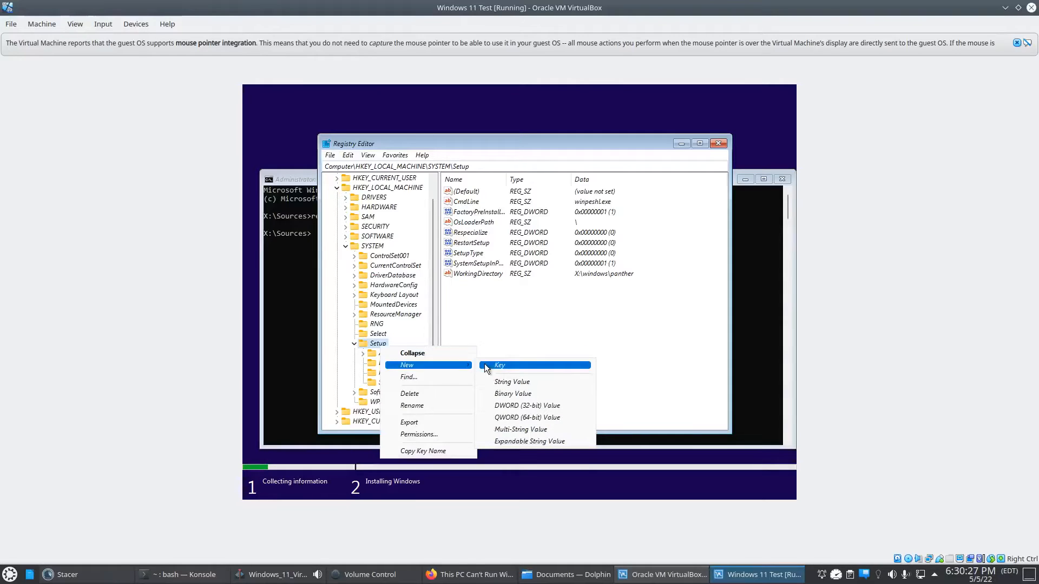
pyautogui.click(448, 317)
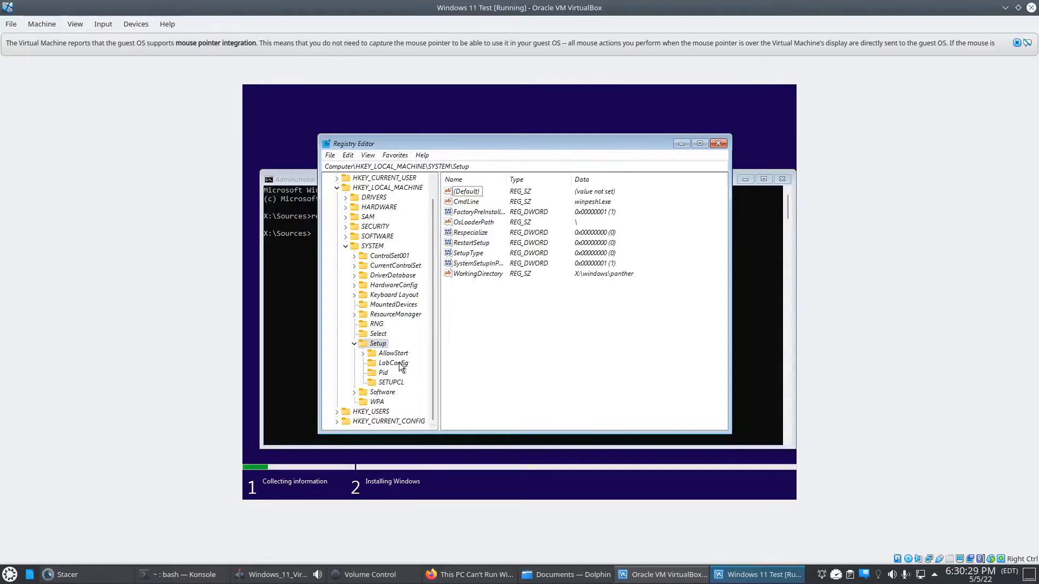
# - Open the LabConfig key under HKEY_LOCAL_MACHINE\SYSTEM\Setup and widen the Name column to read its full value names
pyautogui.click(401, 364)
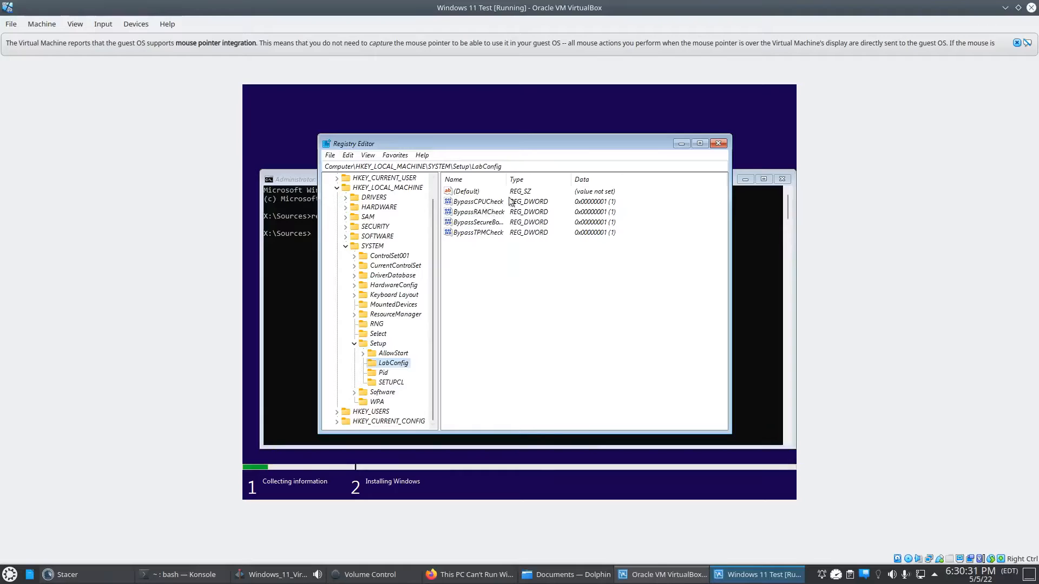
pyautogui.moveTo(506, 179); pyautogui.dragTo(537, 180)
pyautogui.click(479, 222)
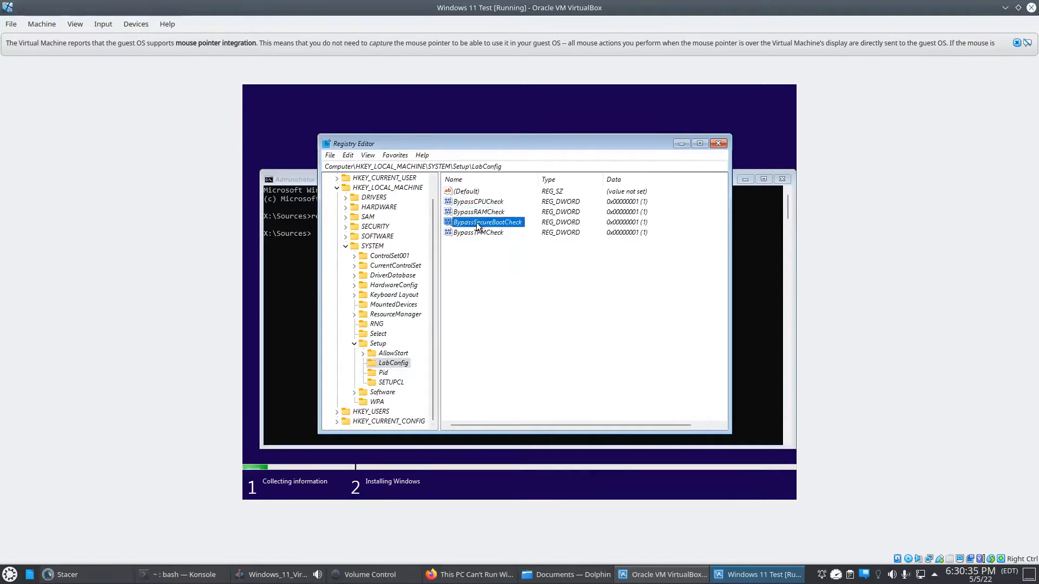
pyautogui.click(477, 232)
pyautogui.click(498, 247)
# - Create a new DWORD (32-bit) value in the LabConfig key and delete it again
pyautogui.rightClick(484, 251)
pyautogui.moveTo(499, 254)
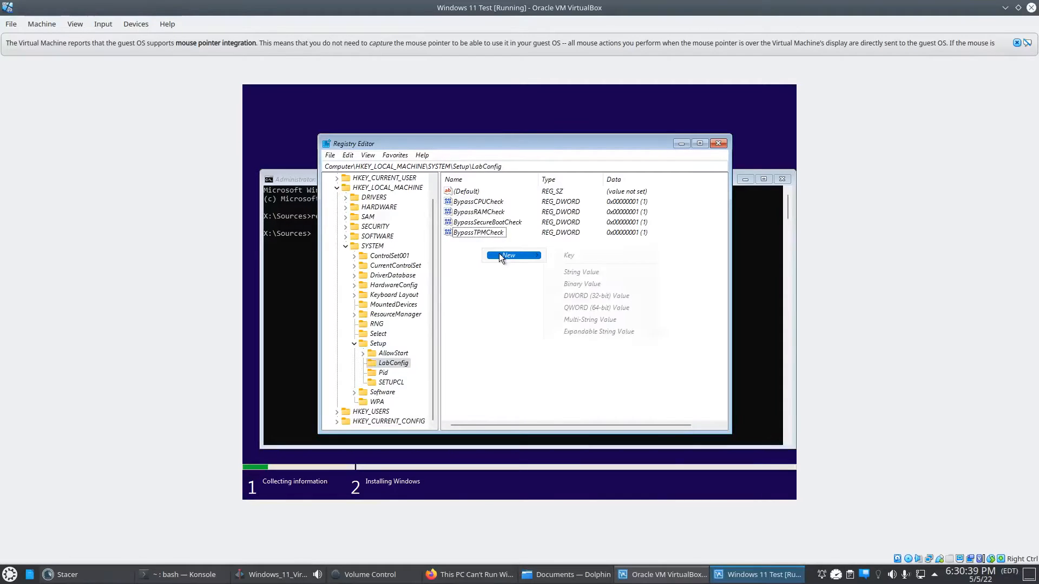
pyautogui.click(575, 297)
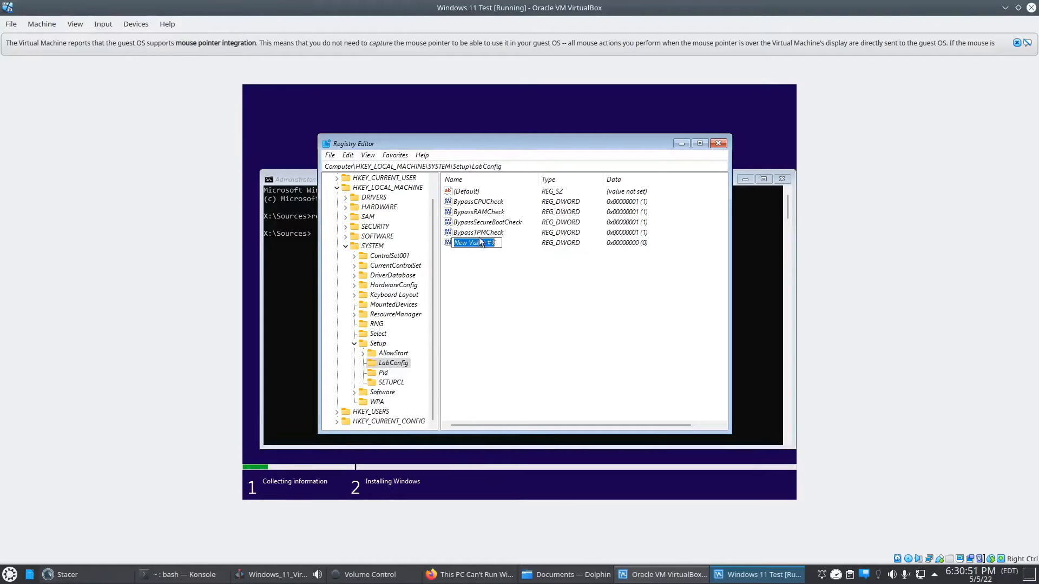
pyautogui.click(499, 260)
pyautogui.rightClick(475, 247)
pyautogui.click(510, 281)
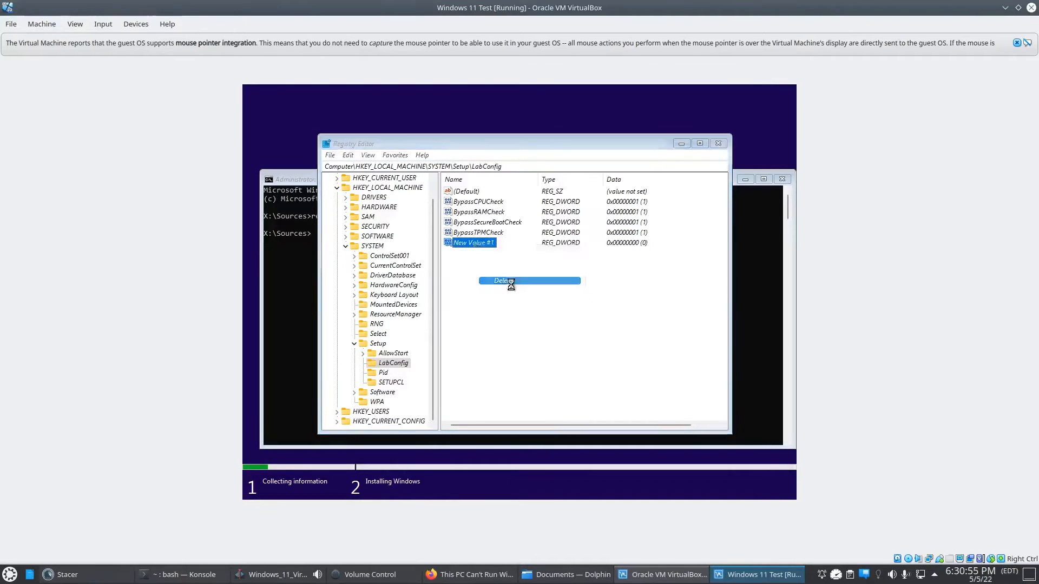
pyautogui.click(598, 297)
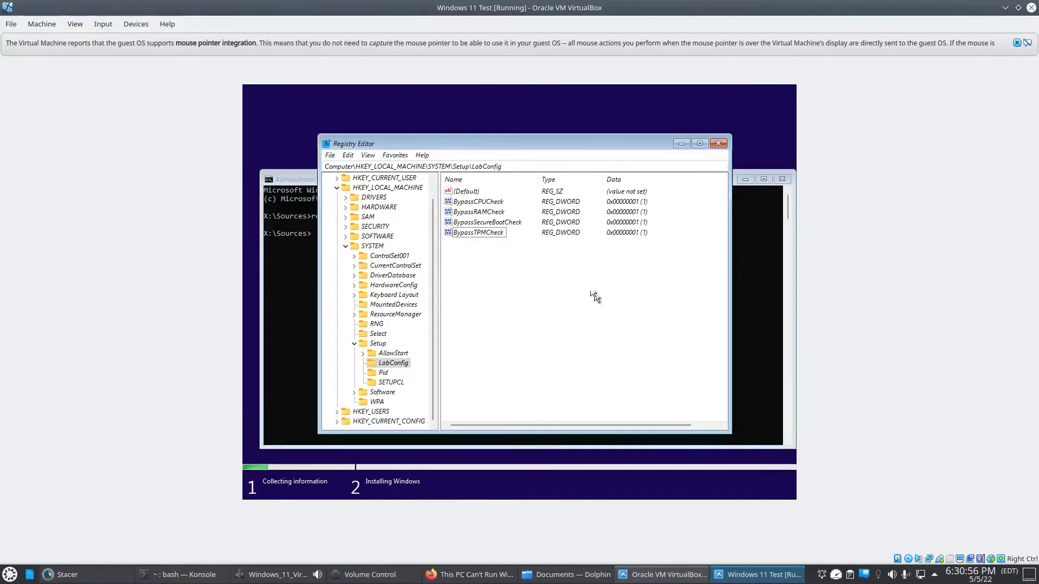
# - Check the value data of BypassCPUCheck, BypassRAMCheck, BypassSecureBootCheck and BypassTPMCheck in the LabConfig key
pyautogui.doubleClick(486, 201)
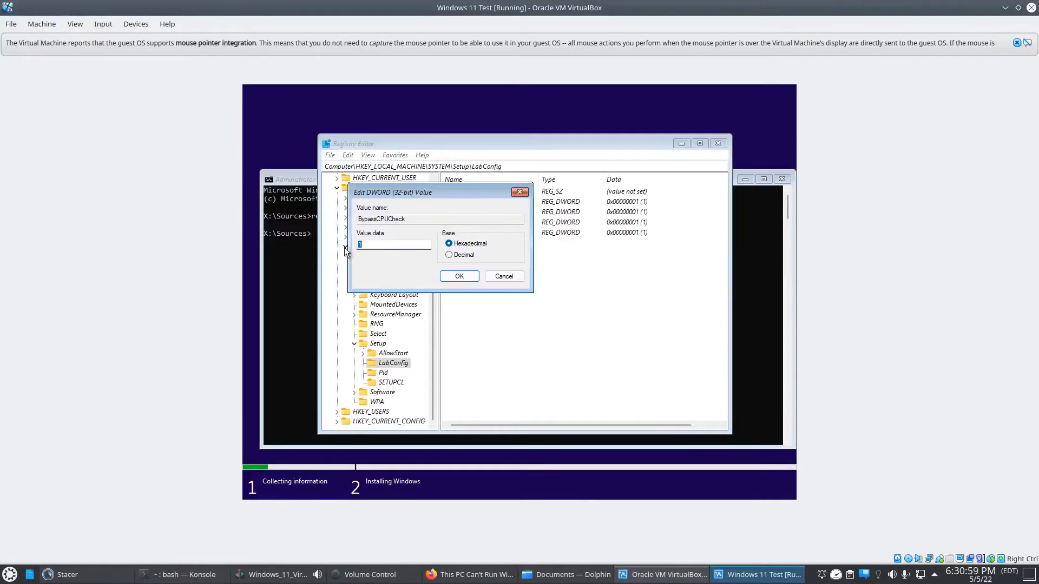
pyautogui.click(455, 276)
pyautogui.doubleClick(473, 214)
pyautogui.click(459, 276)
pyautogui.doubleClick(479, 222)
pyautogui.click(454, 272)
pyautogui.doubleClick(481, 234)
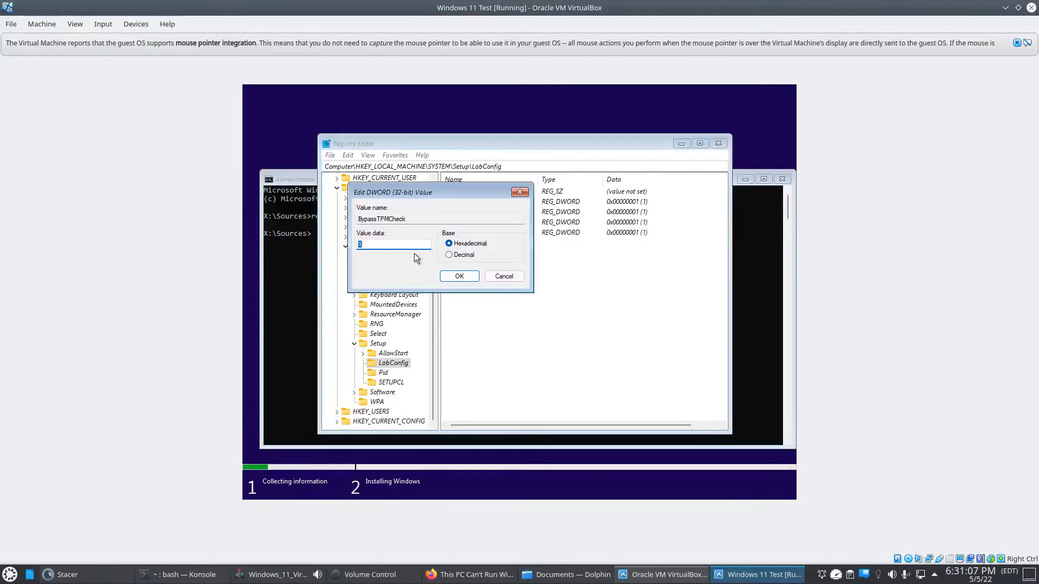
pyautogui.click(472, 276)
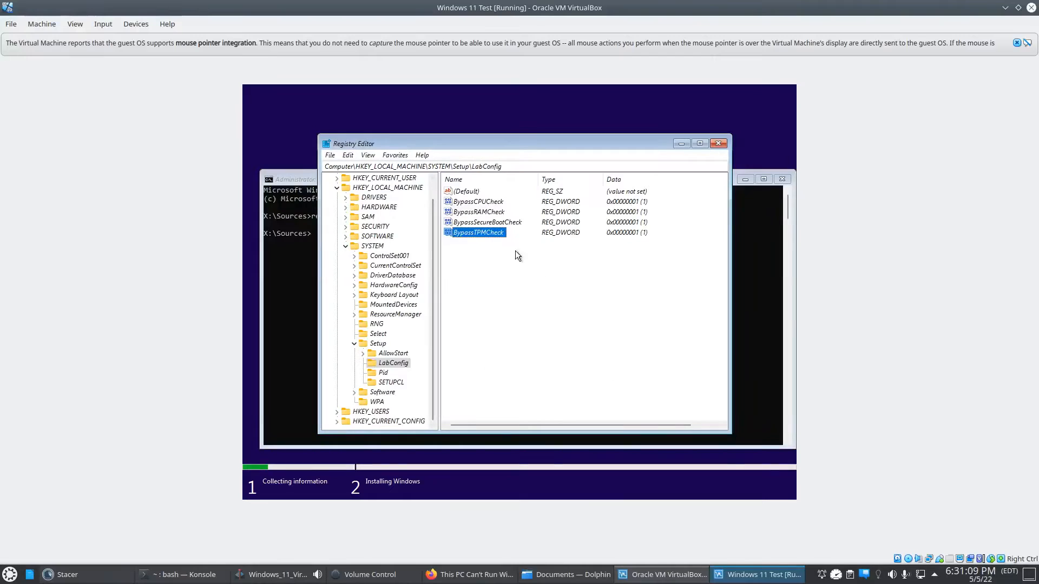
# - Close the Registry Editor and the command prompt and continue the Windows setup without a product key
pyautogui.click(718, 143)
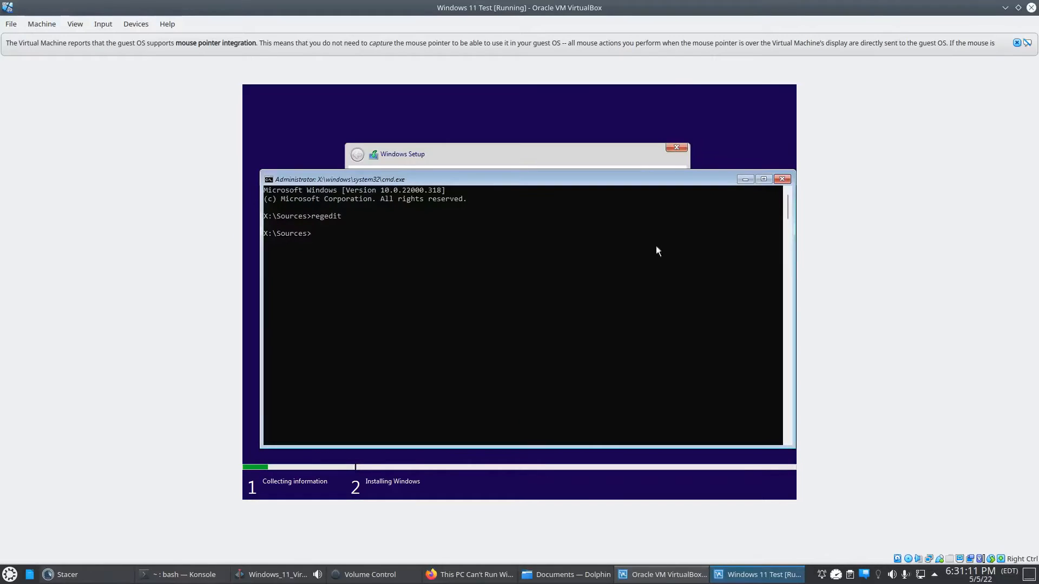
pyautogui.click(780, 180)
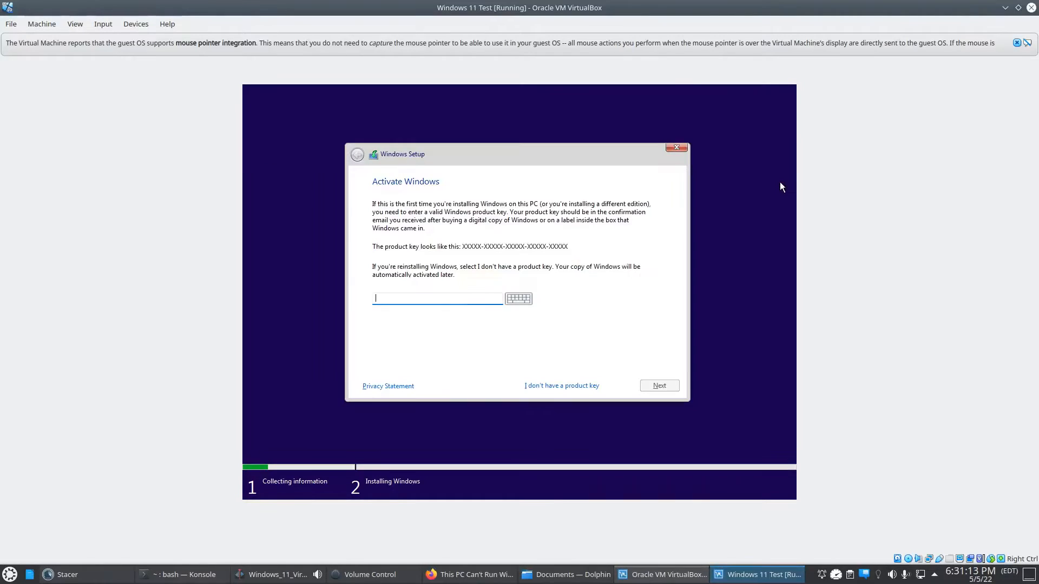
pyautogui.click(545, 387)
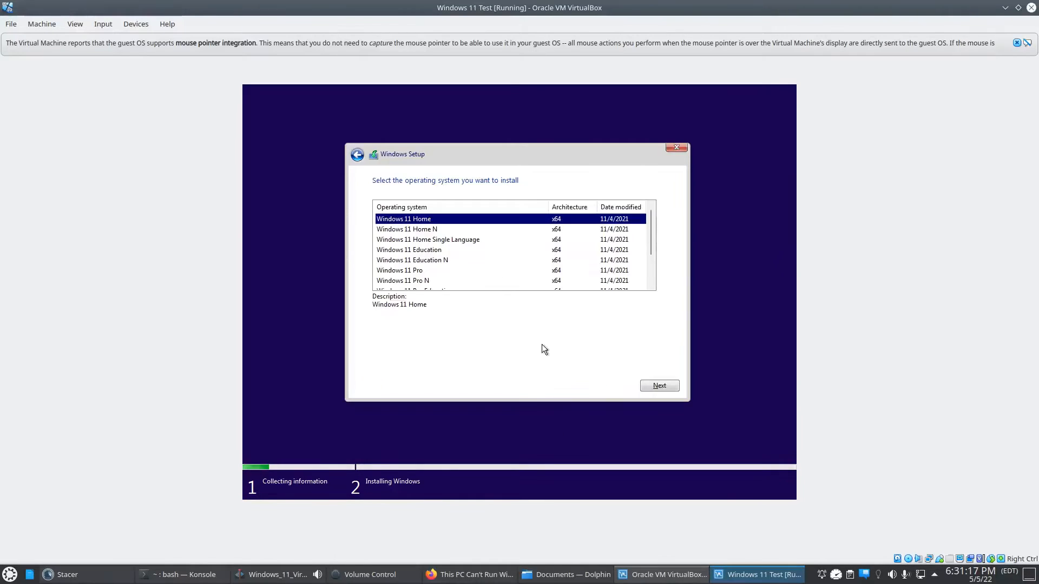
# - Choose Windows 11 Home as the operating system to install
pyautogui.click(431, 229)
pyautogui.click(428, 221)
pyautogui.click(653, 383)
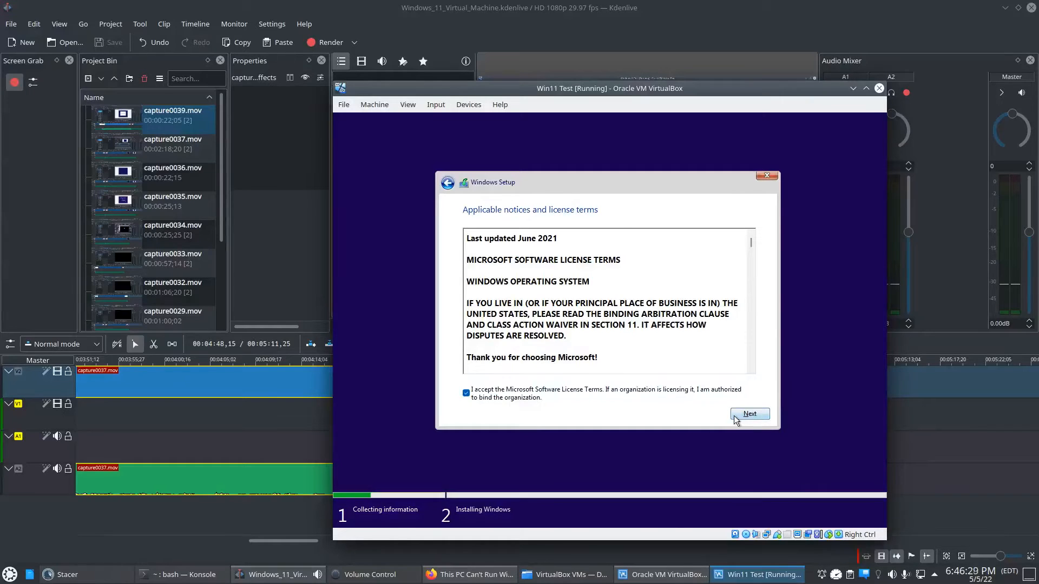
# - Proceed past the accepted license terms and start a custom Windows installation on Drive 0 Unallocated Space
pyautogui.click(749, 414)
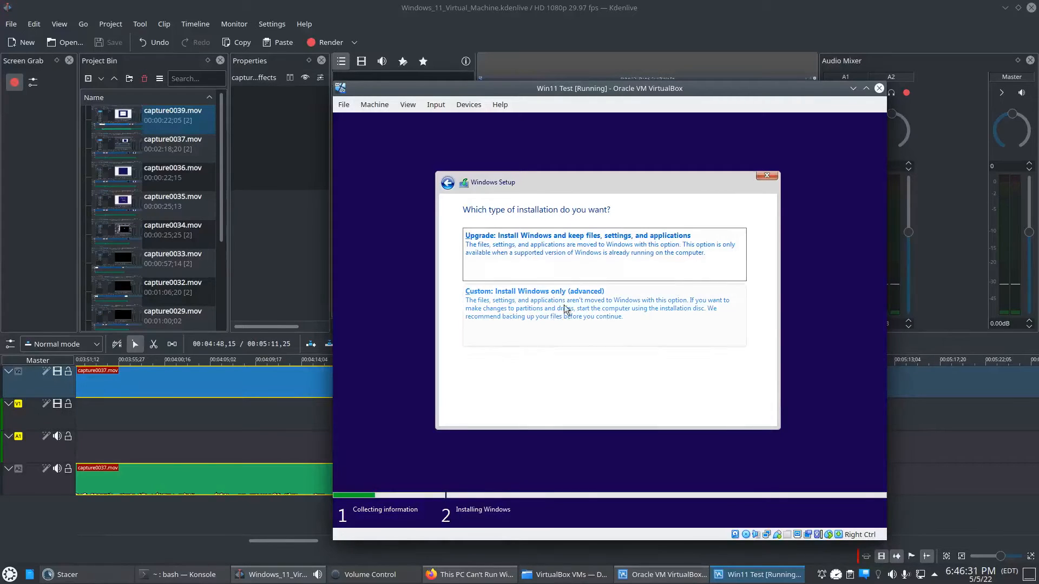
pyautogui.click(510, 314)
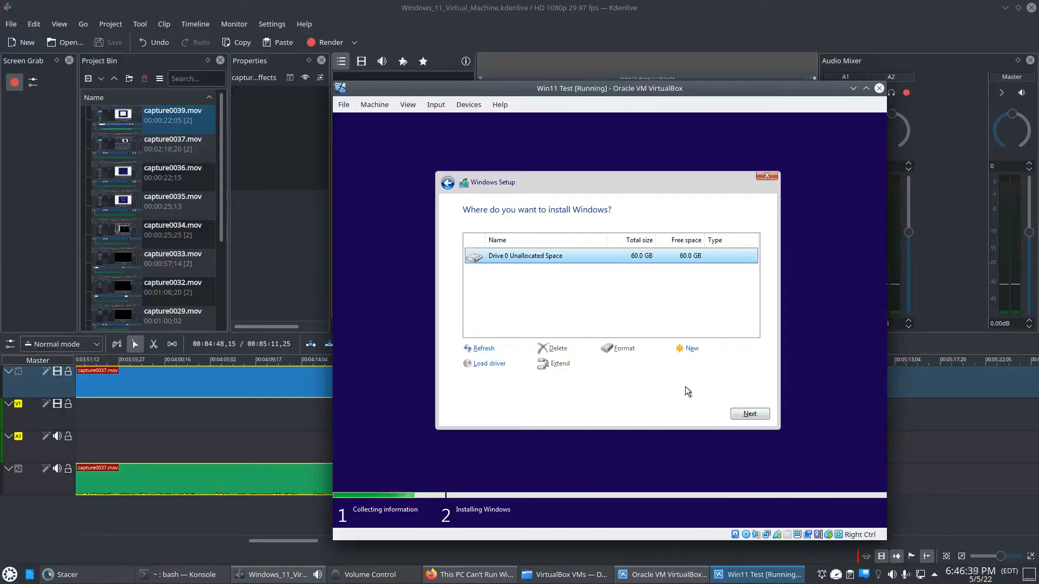
pyautogui.click(740, 414)
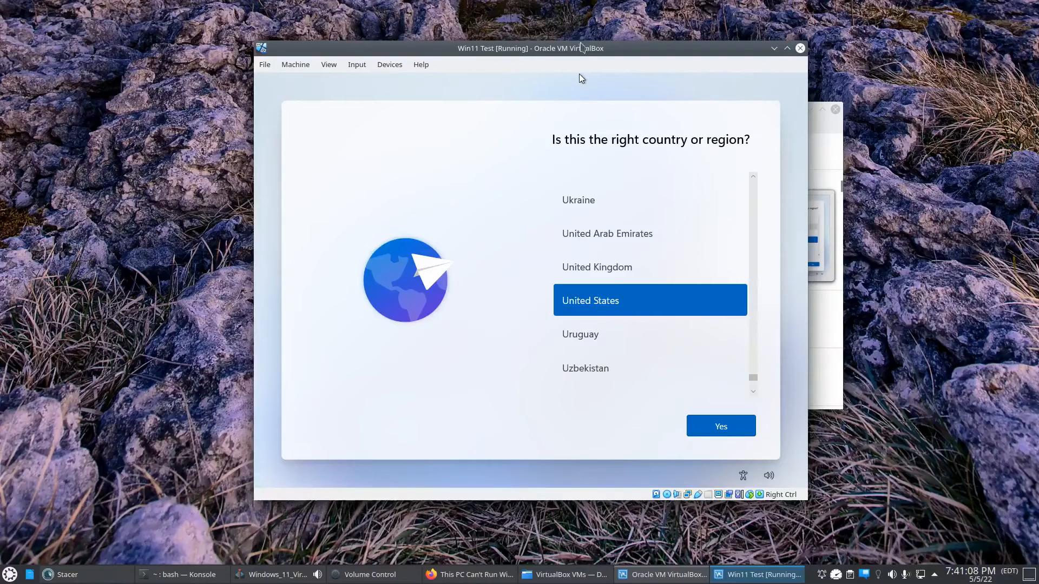
# - Confirm United States as the region and US as the keyboard layout, and skip adding a second layout
pyautogui.moveTo(581, 48); pyautogui.dragTo(558, 43)
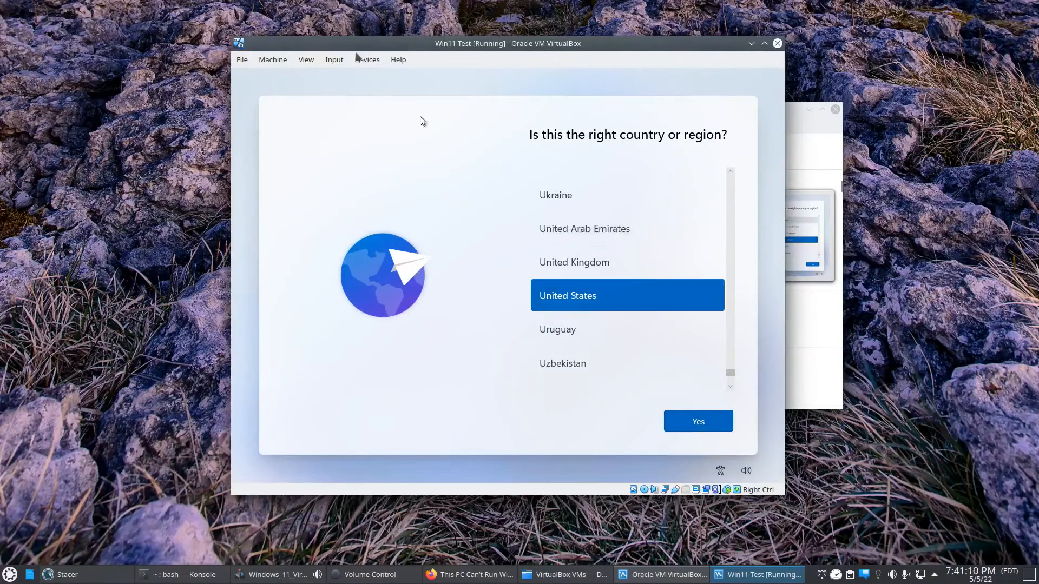
pyautogui.click(695, 427)
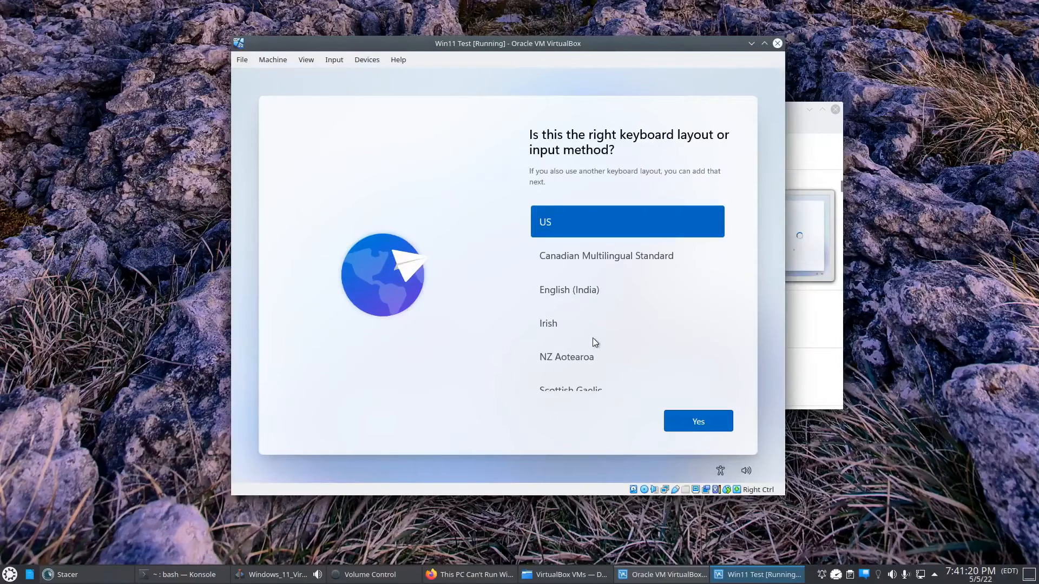
pyautogui.click(697, 422)
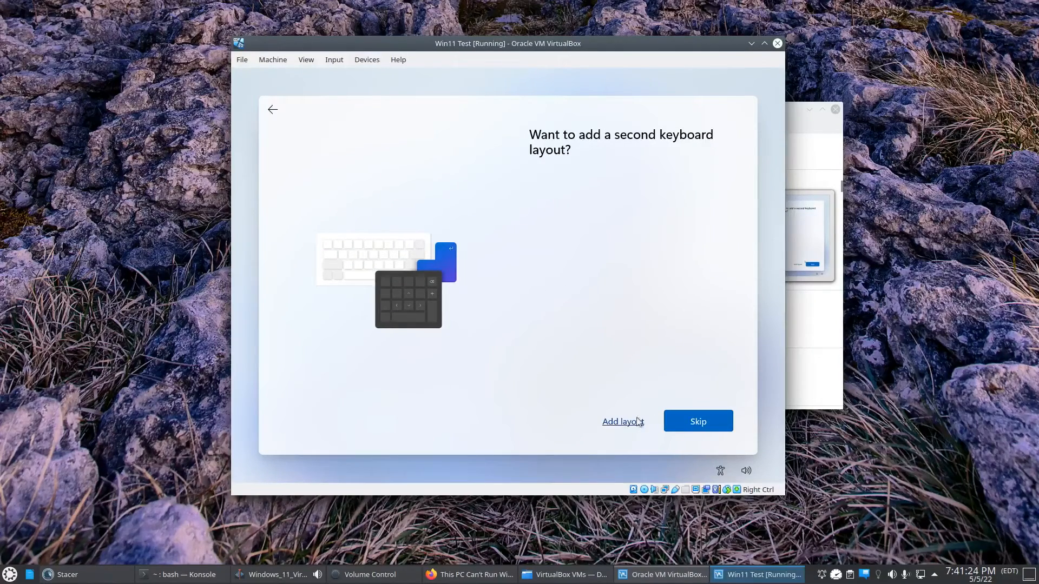
pyautogui.click(671, 421)
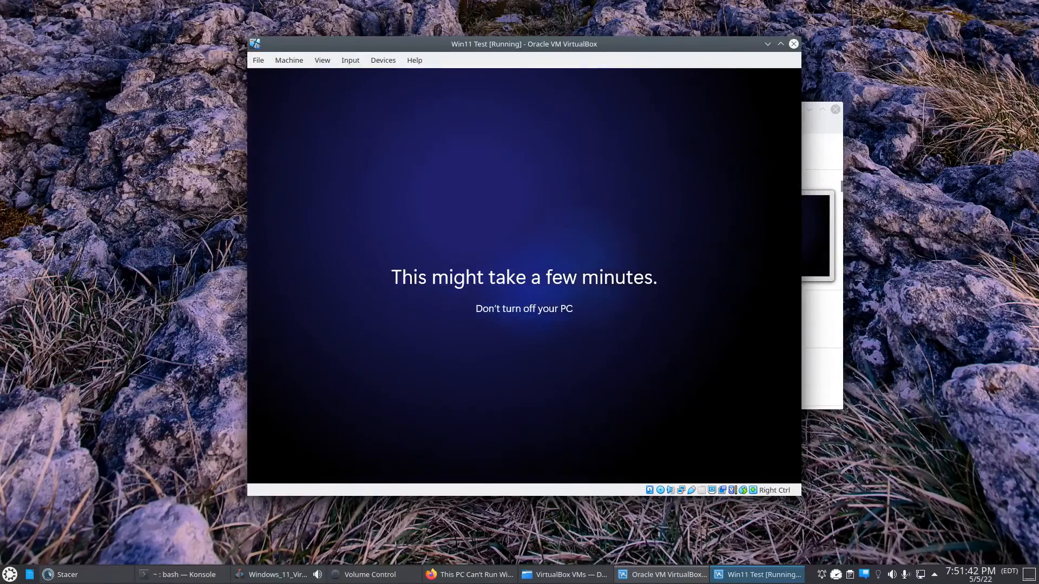
pyautogui.moveTo(624, 39); pyautogui.dragTo(645, 32)
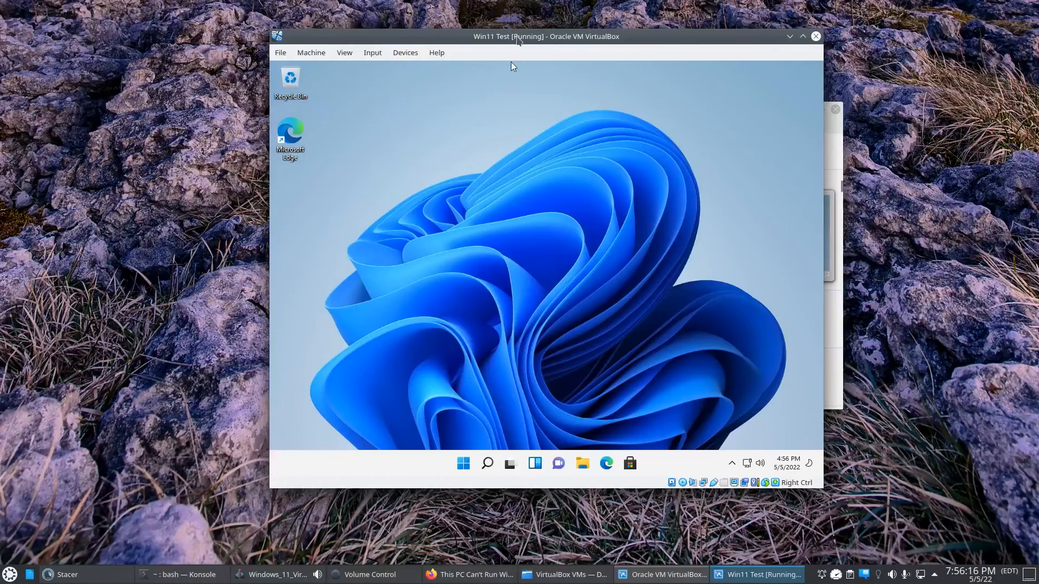
pyautogui.moveTo(517, 37); pyautogui.dragTo(510, 35)
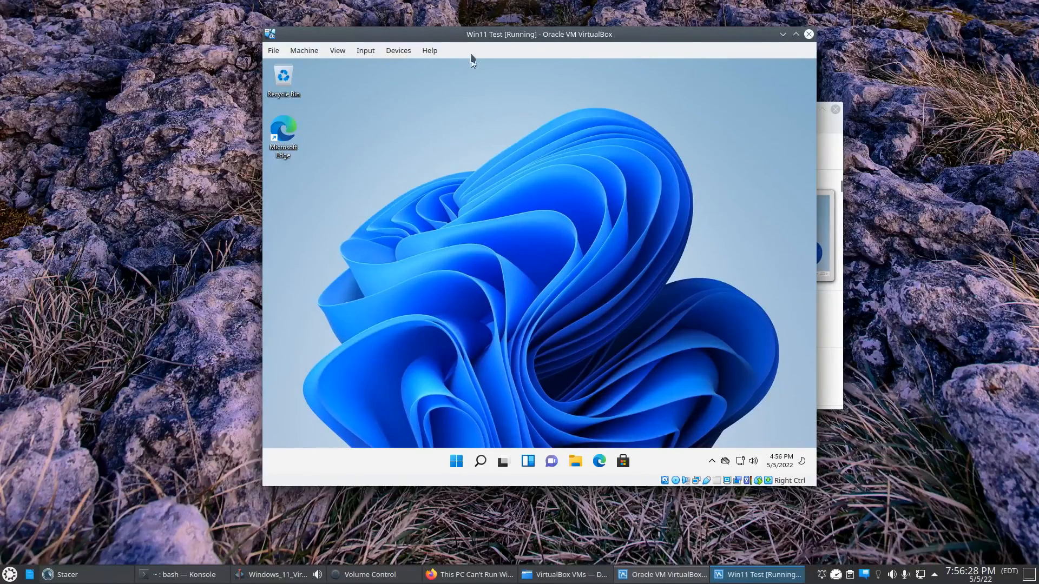
pyautogui.moveTo(430, 60); pyautogui.dragTo(410, 64)
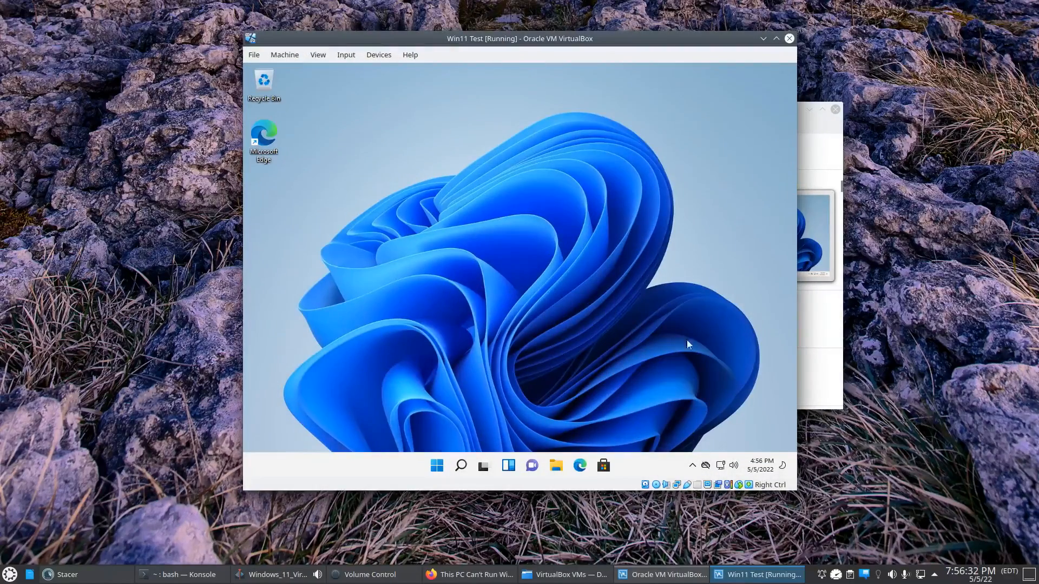